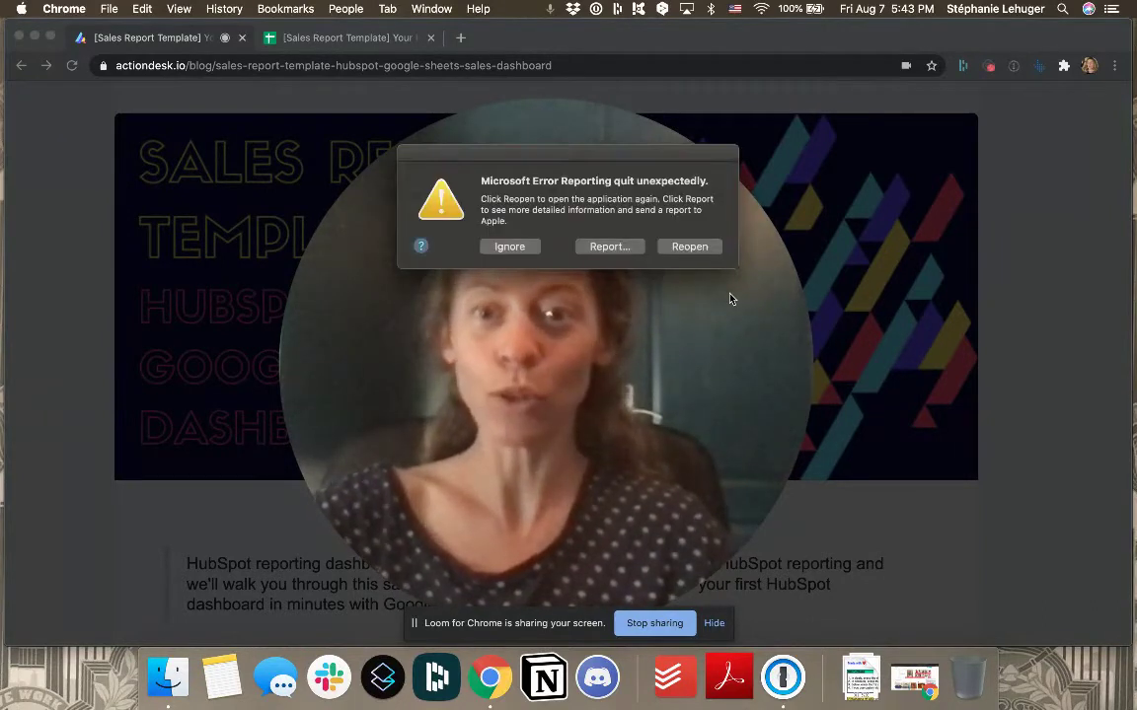
Dismiss the Microsoft Error Reporting alert without reopening it and close the camera bubble covering the blog article.
click(512, 248)
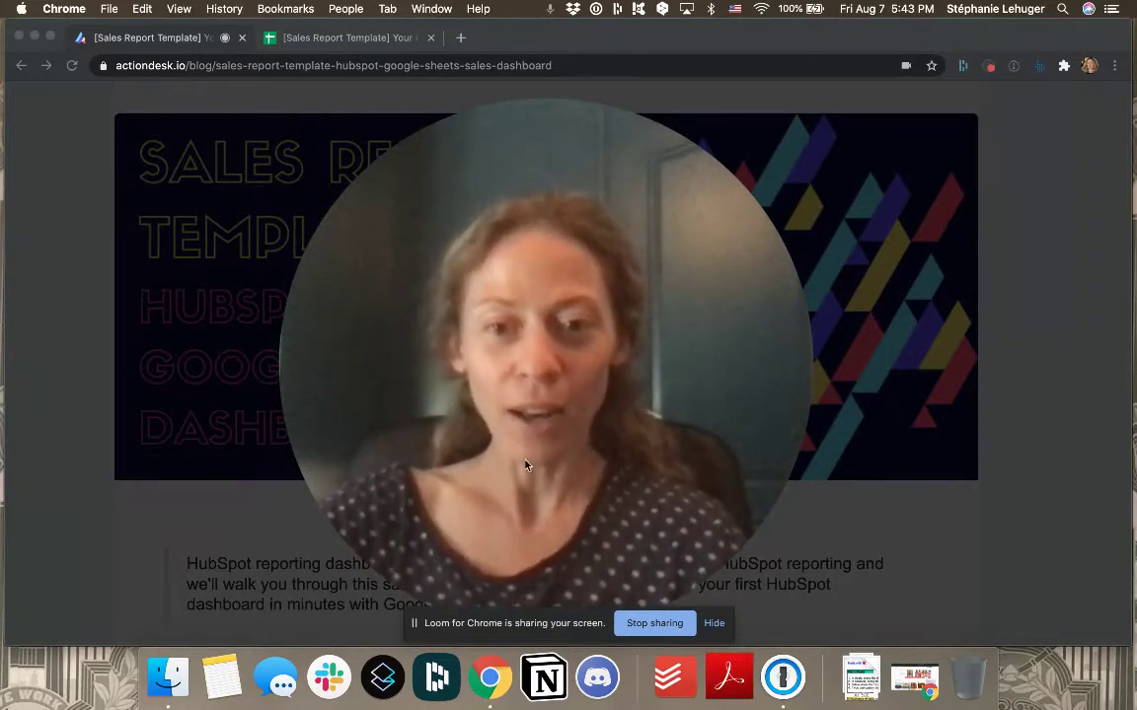
click(421, 263)
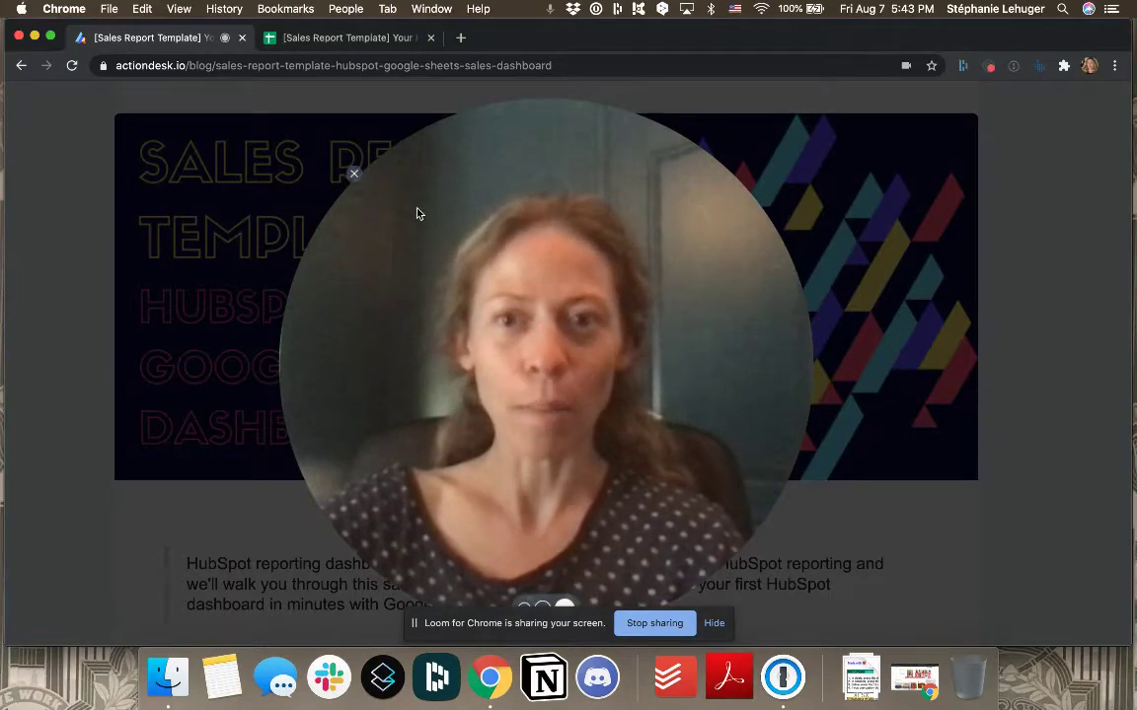
click(353, 174)
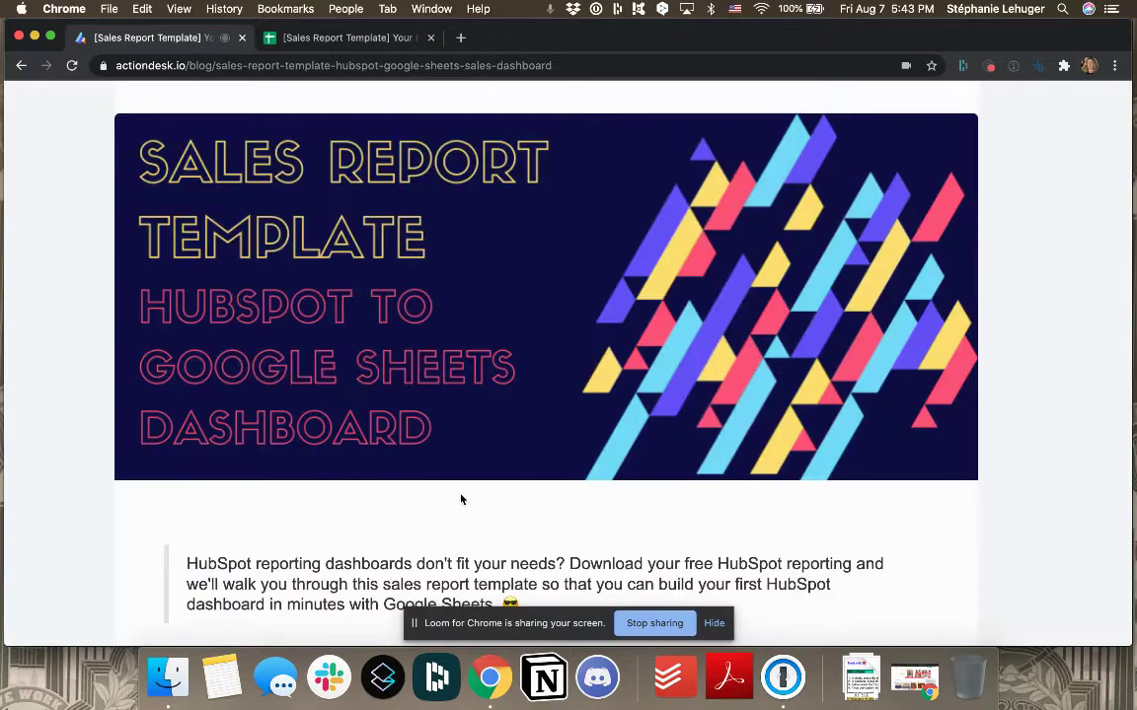
Open the HubSpot sales report template in Google Sheets from the blog article and sign in to the Google account.
scroll(461, 500, down, 15)
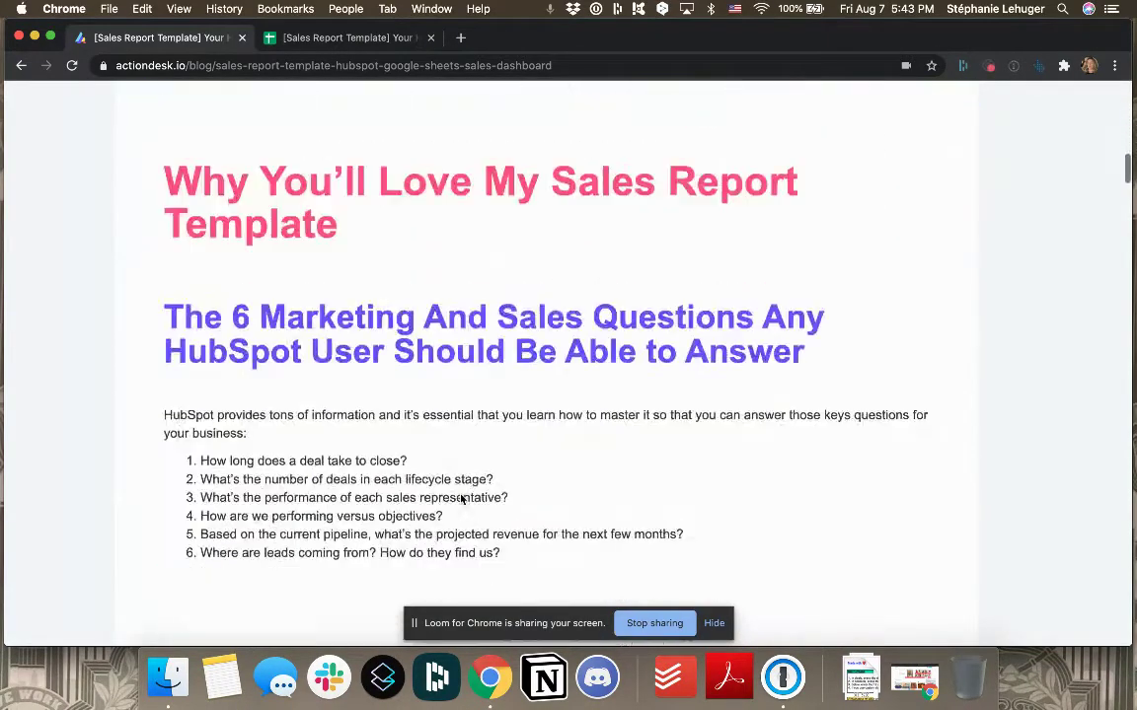
scroll(461, 499, down, 15)
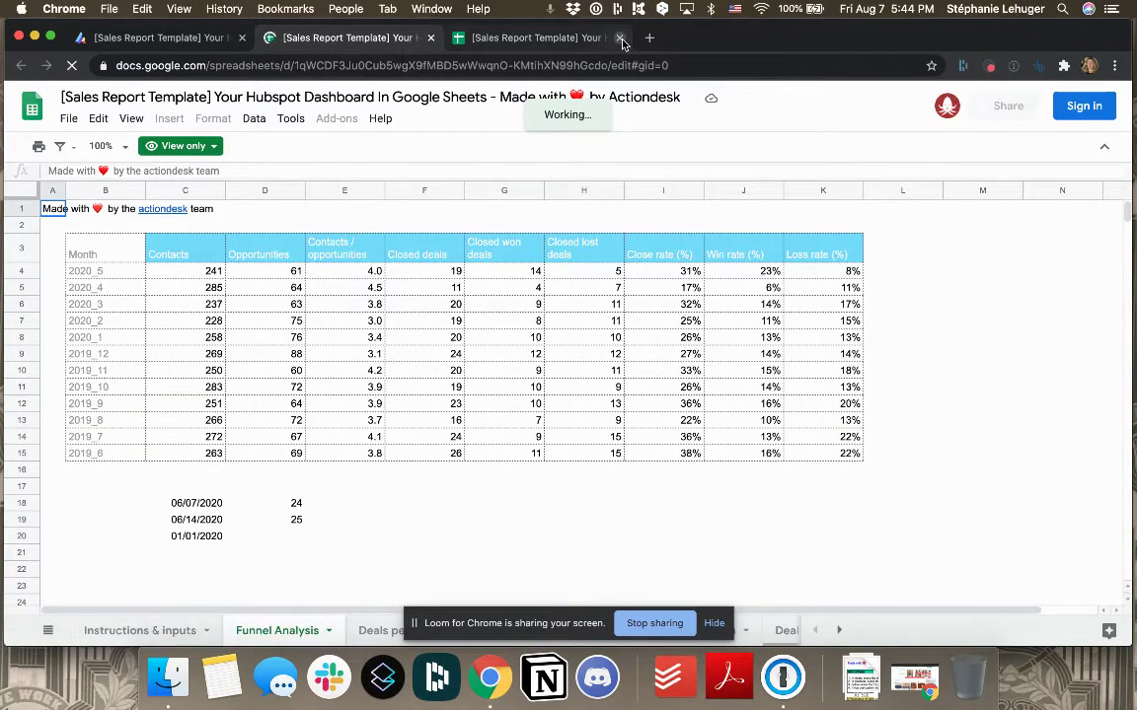
click(1082, 109)
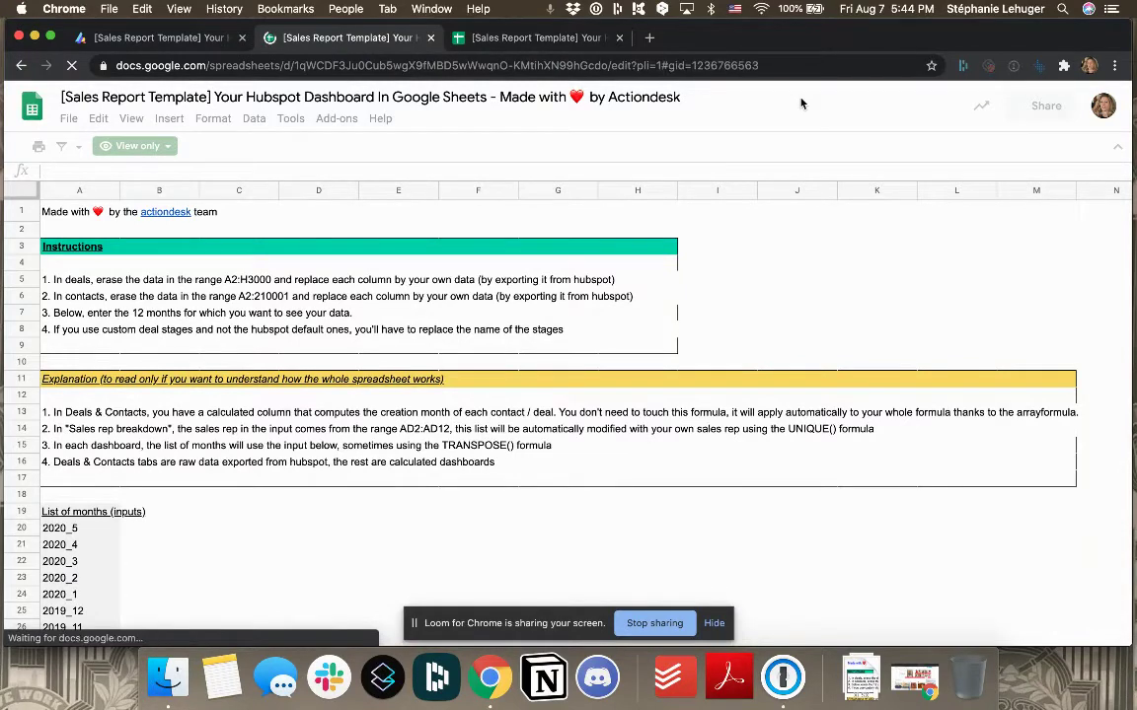
Make an own copy of the sales report template and move the screen-sharing bar away from the sheet tabs.
click(65, 127)
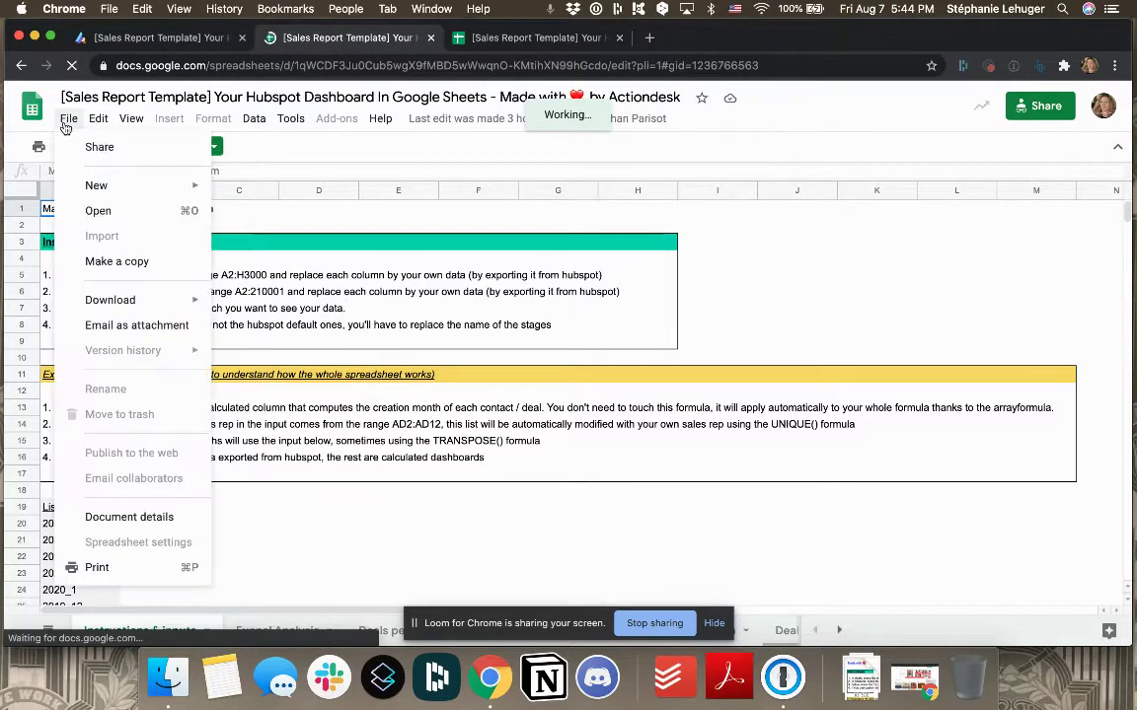
click(131, 263)
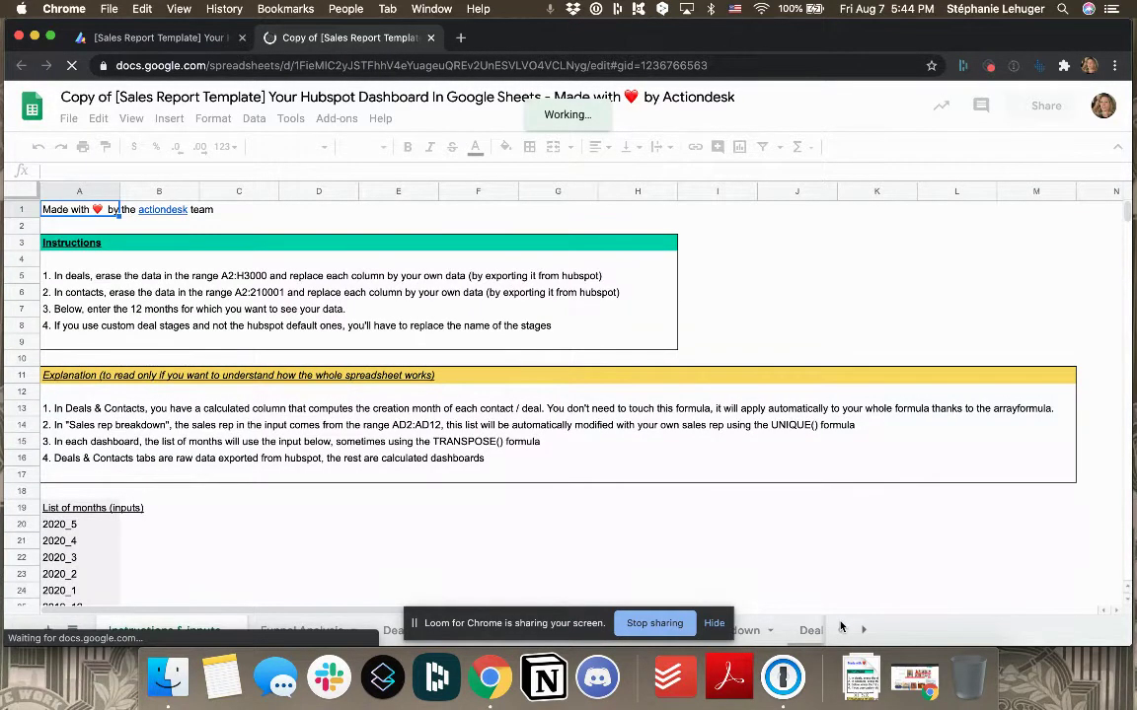
drag(546, 612, 921, 587)
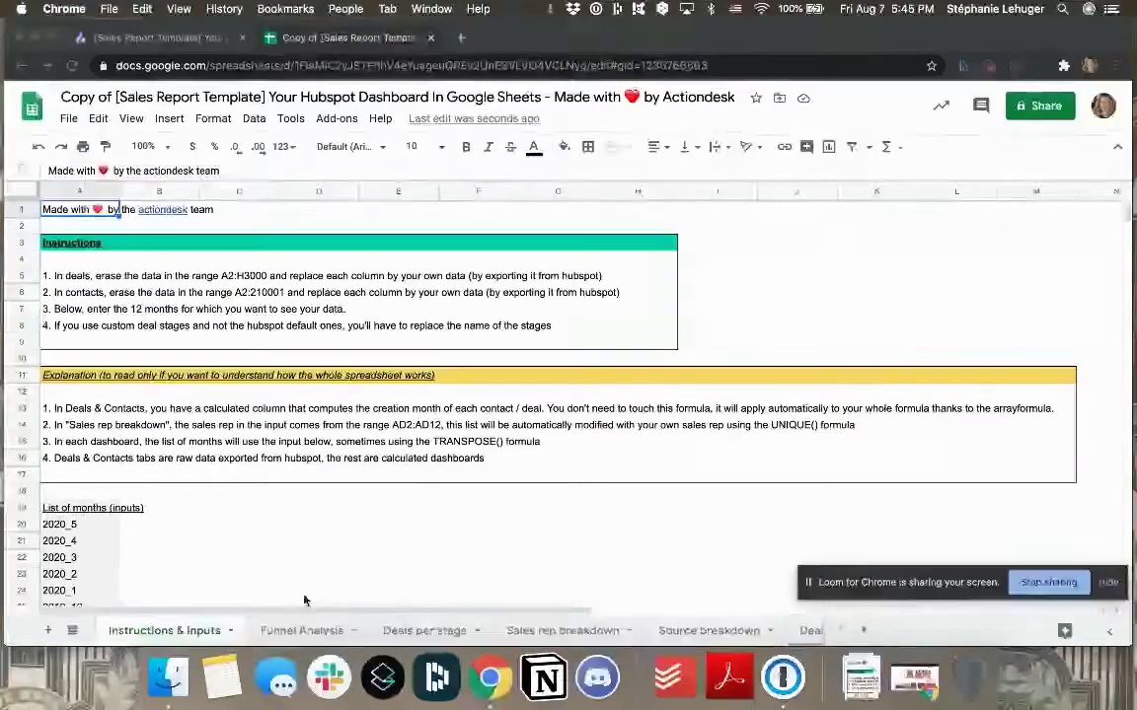
Review the Funnel Analysis sheet and the deal count and amount tables on the Deals per stage sheet.
click(296, 632)
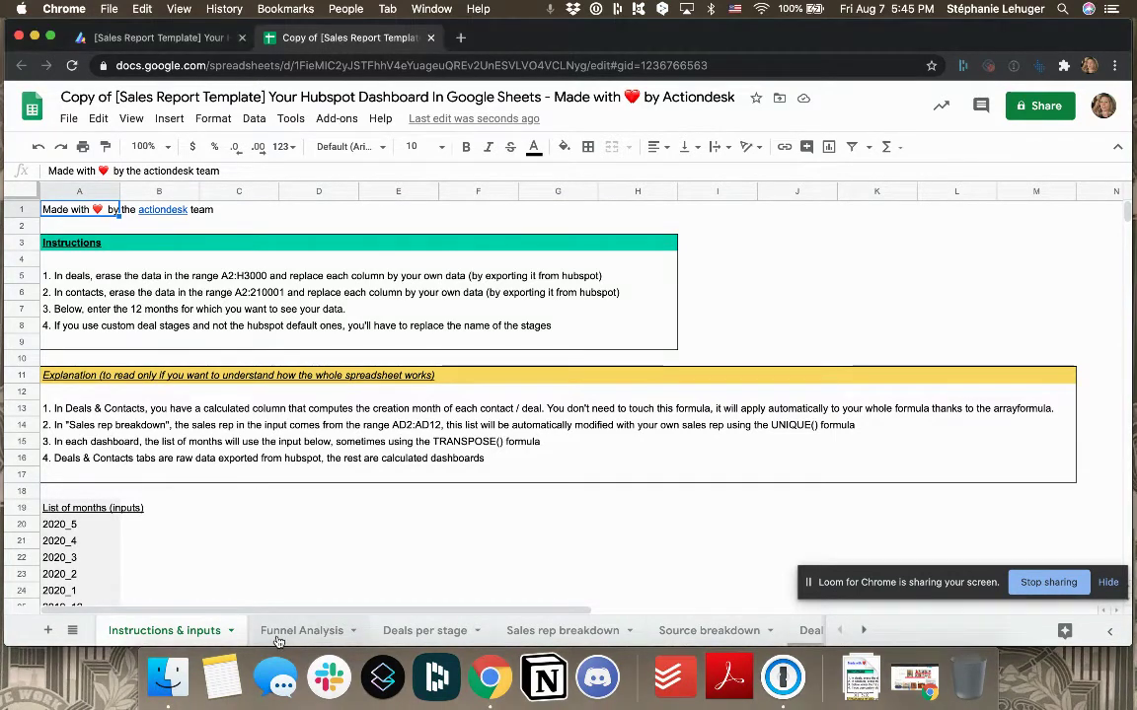
click(286, 632)
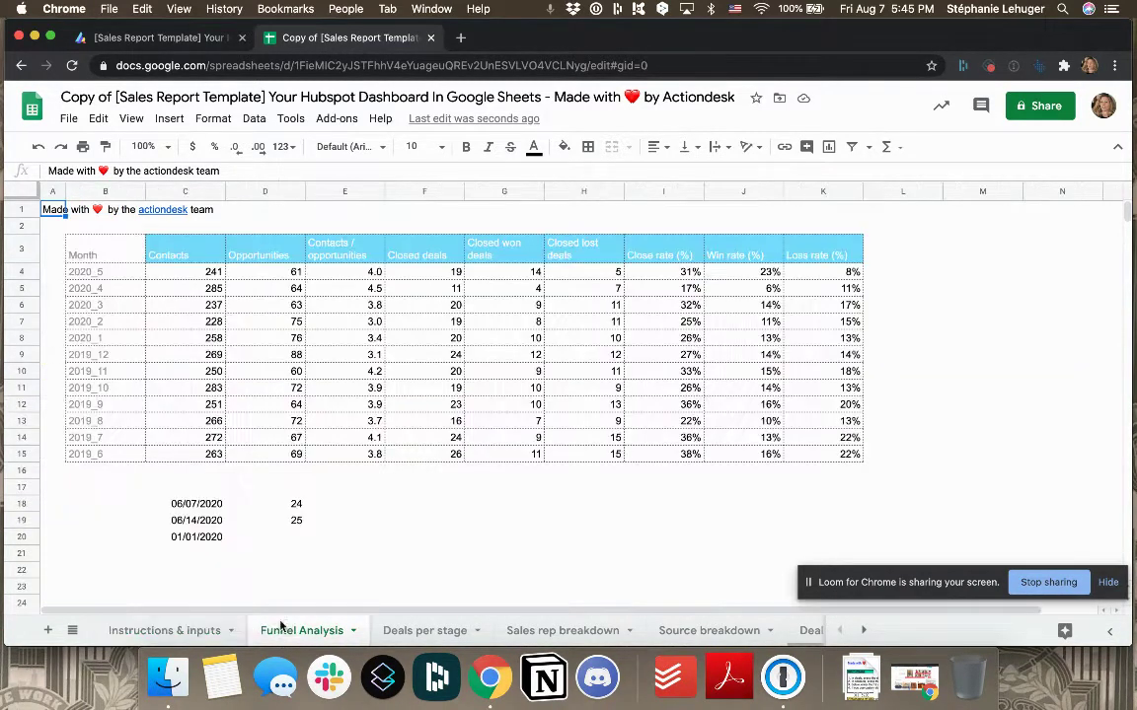
click(426, 630)
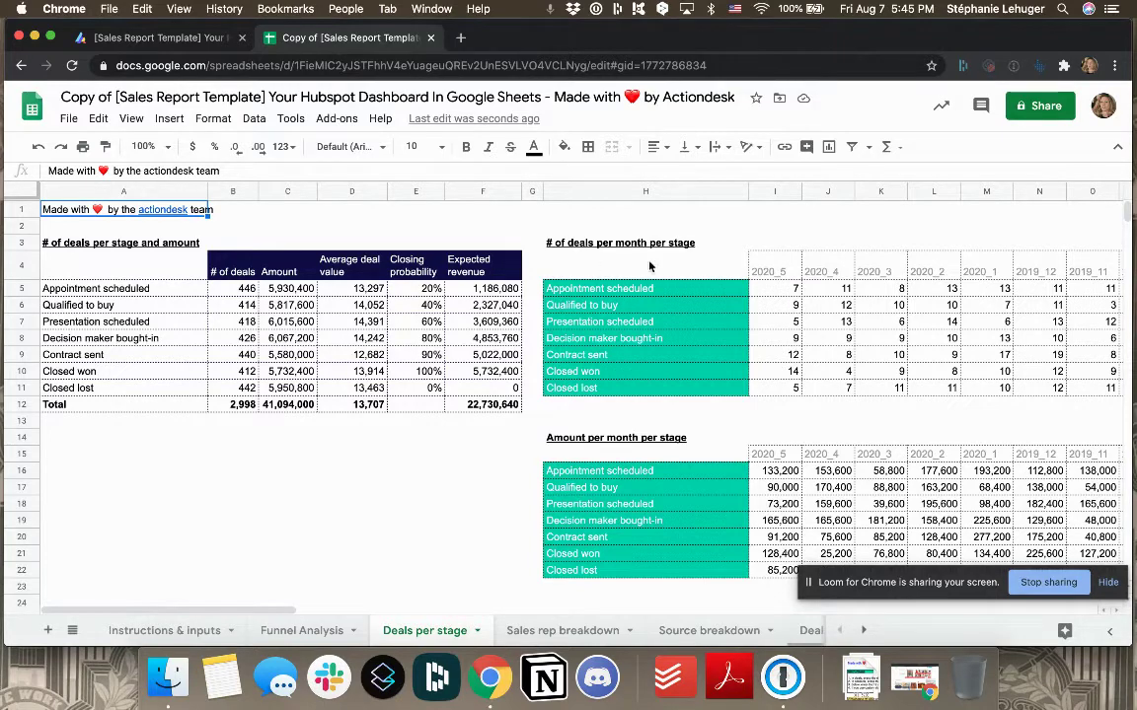
scroll(676, 264, right, 4)
scroll(676, 264, right, 5)
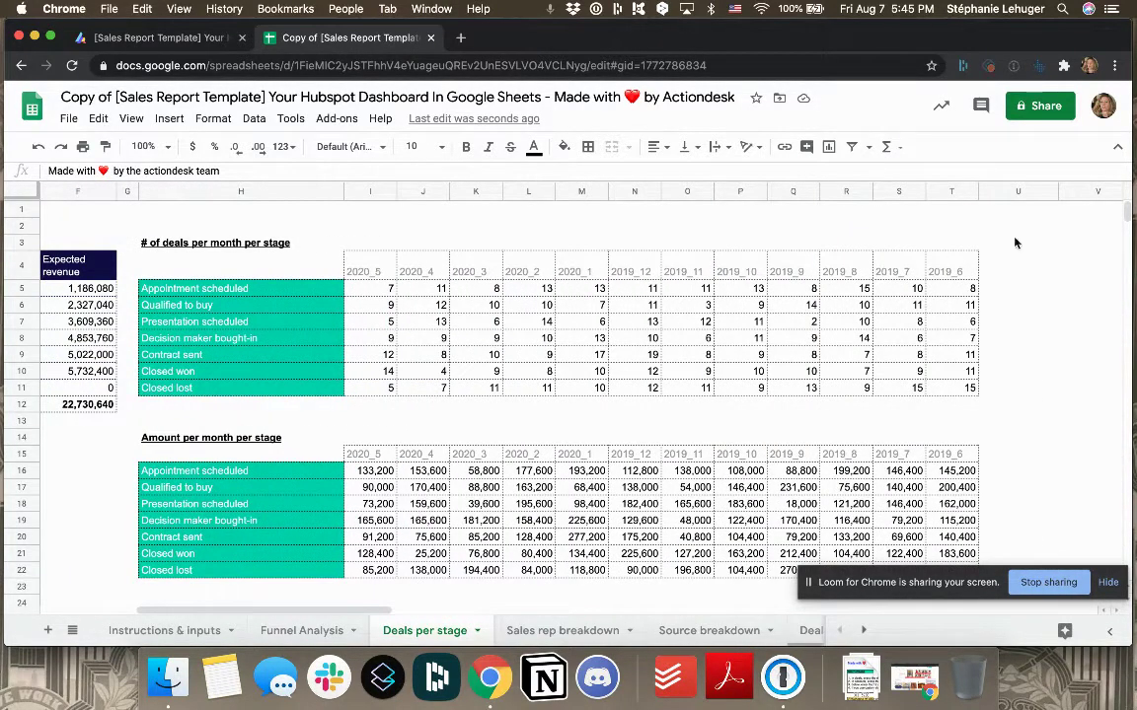
scroll(1043, 294, down, 2)
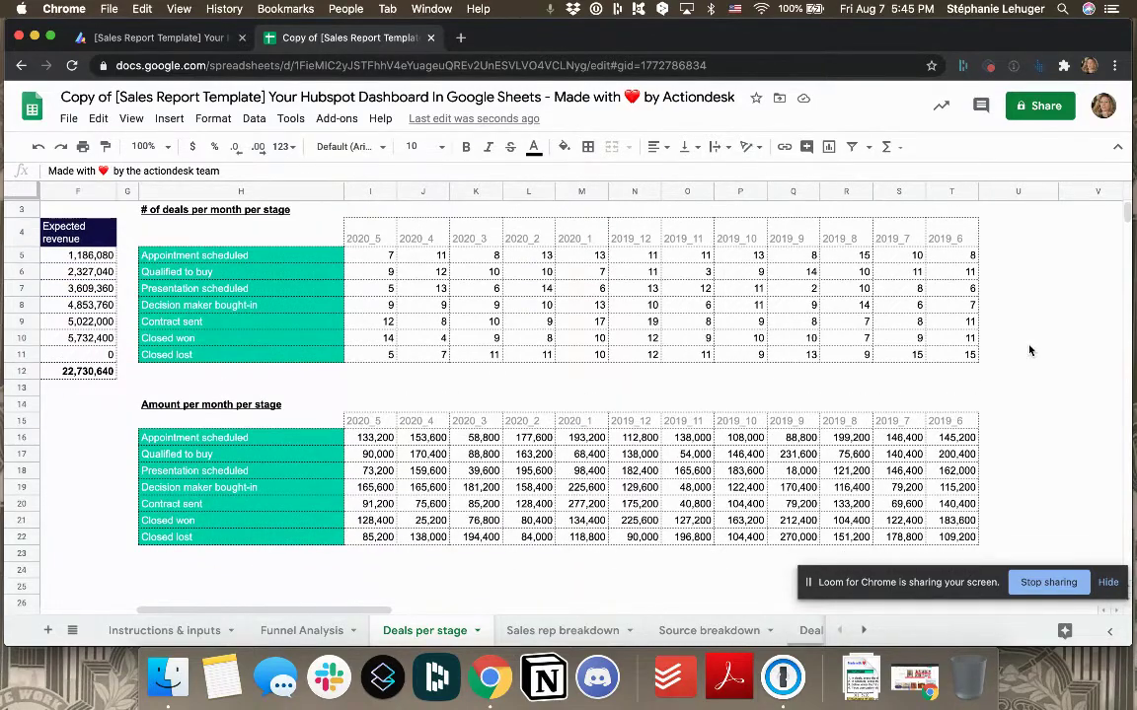
scroll(273, 450, left, 6)
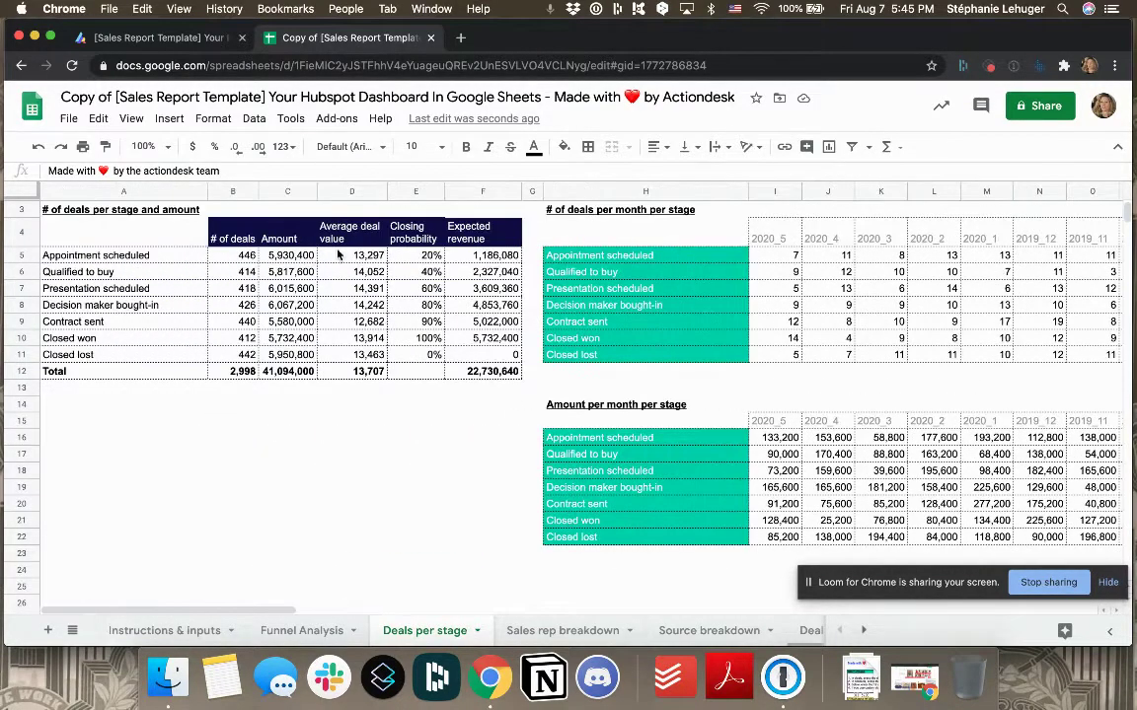
scroll(211, 516, up, 1)
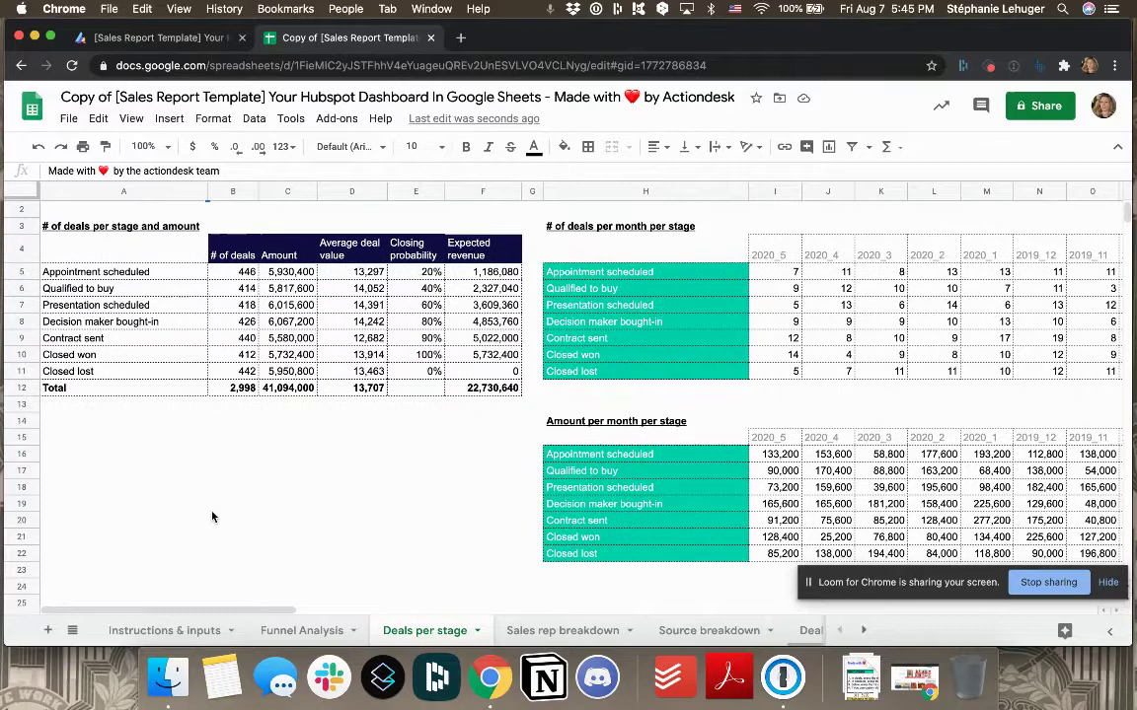
scroll(848, 317, right, 3)
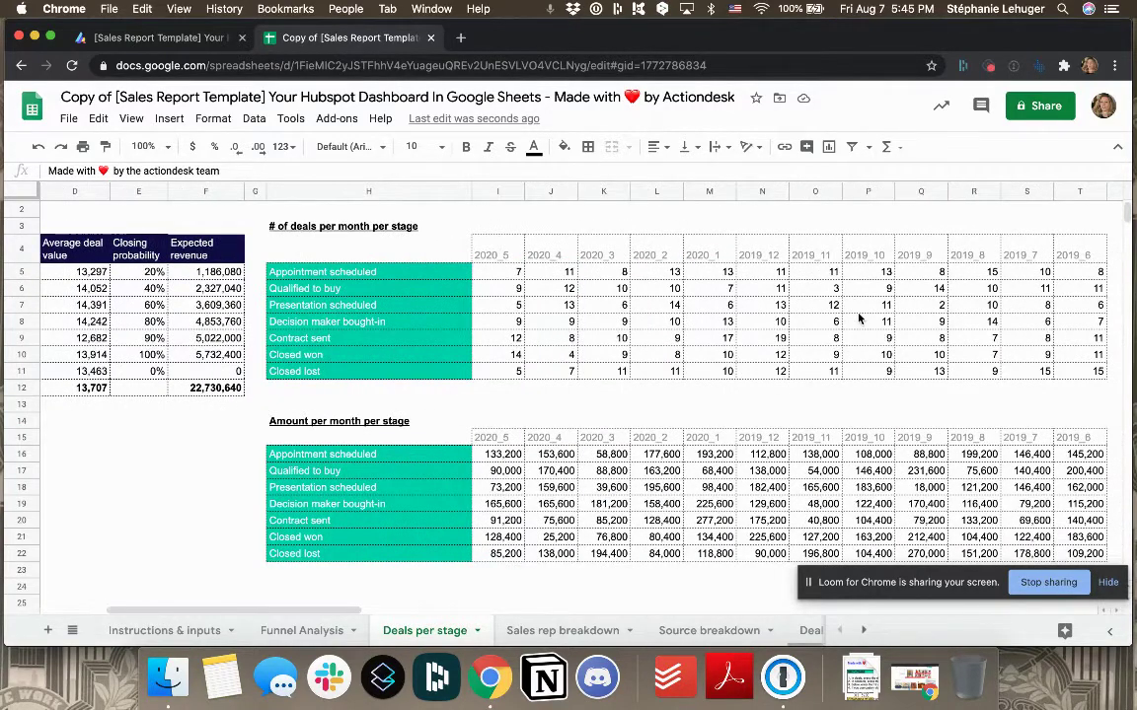
scroll(632, 352, left, 3)
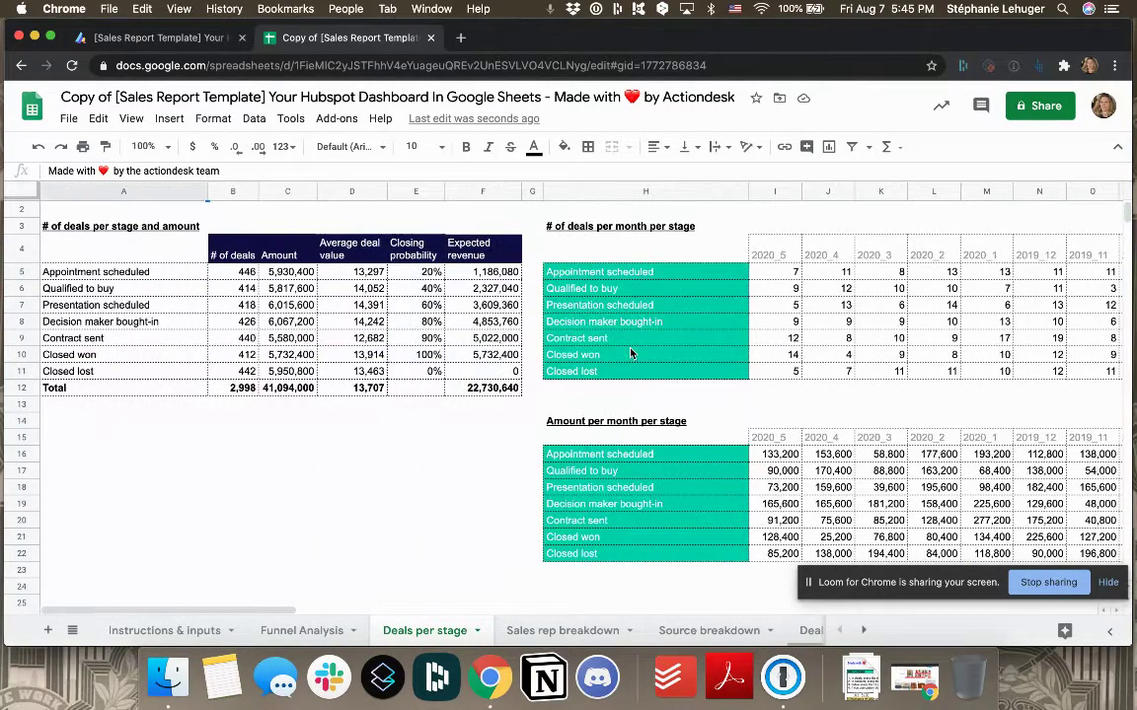
On the Sales rep breakdown sheet, inspect the sales rep dropdown choices and the rep list that feeds them.
click(539, 628)
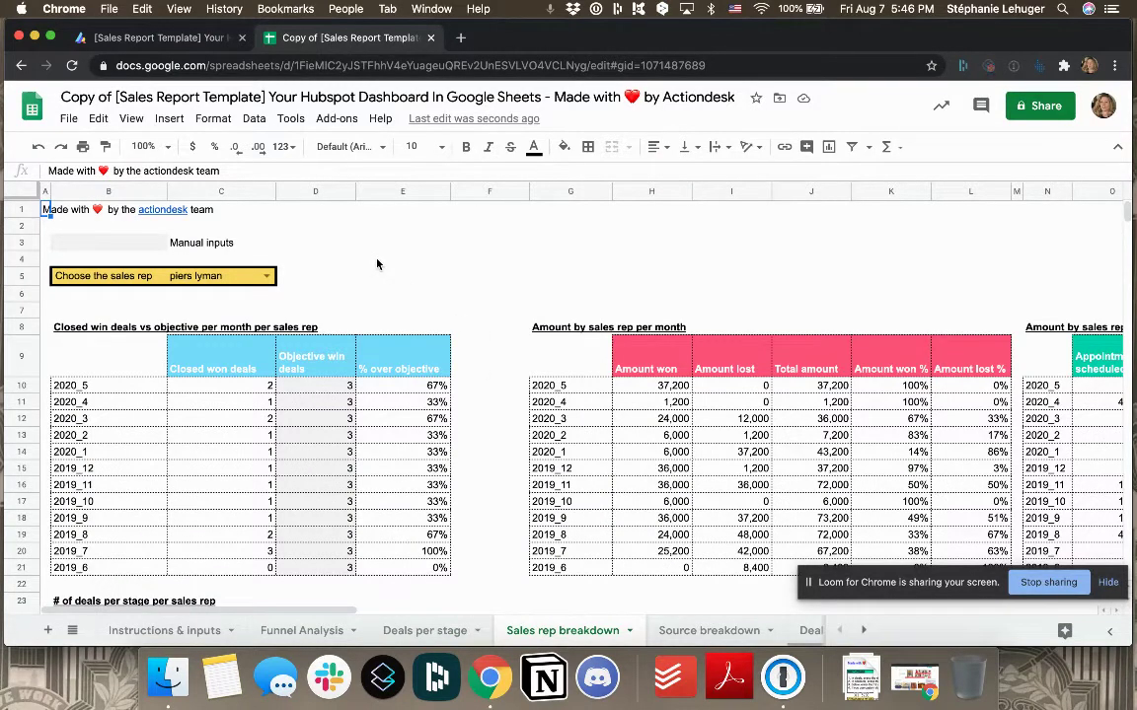
click(266, 278)
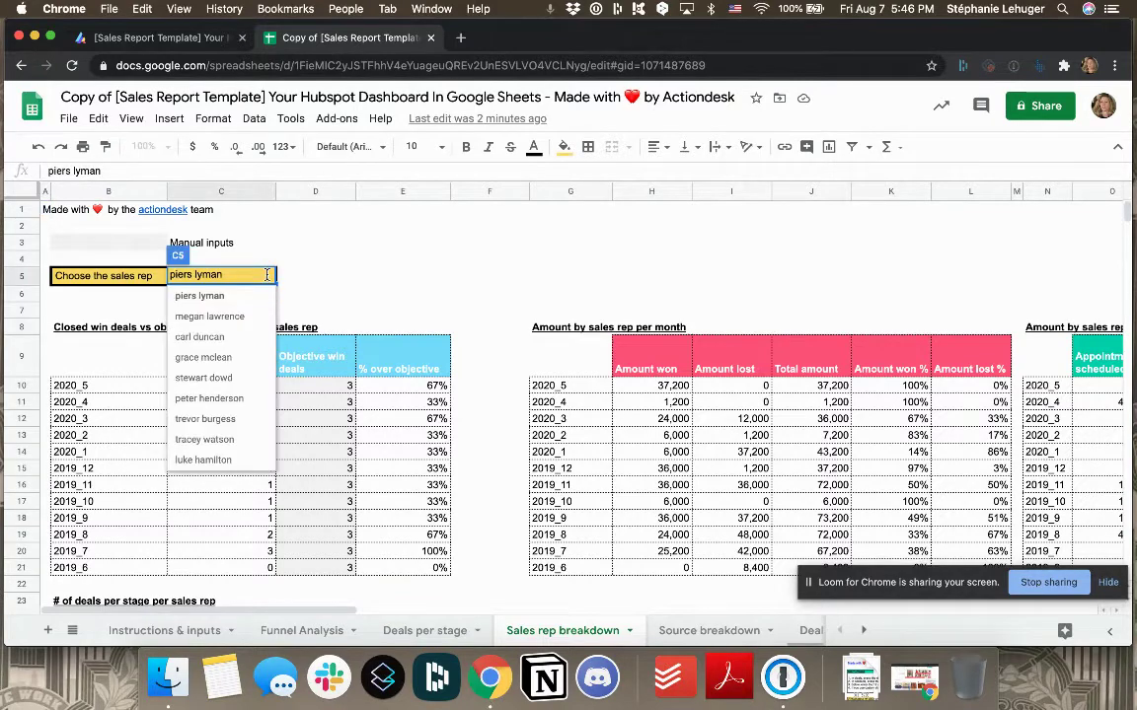
click(288, 285)
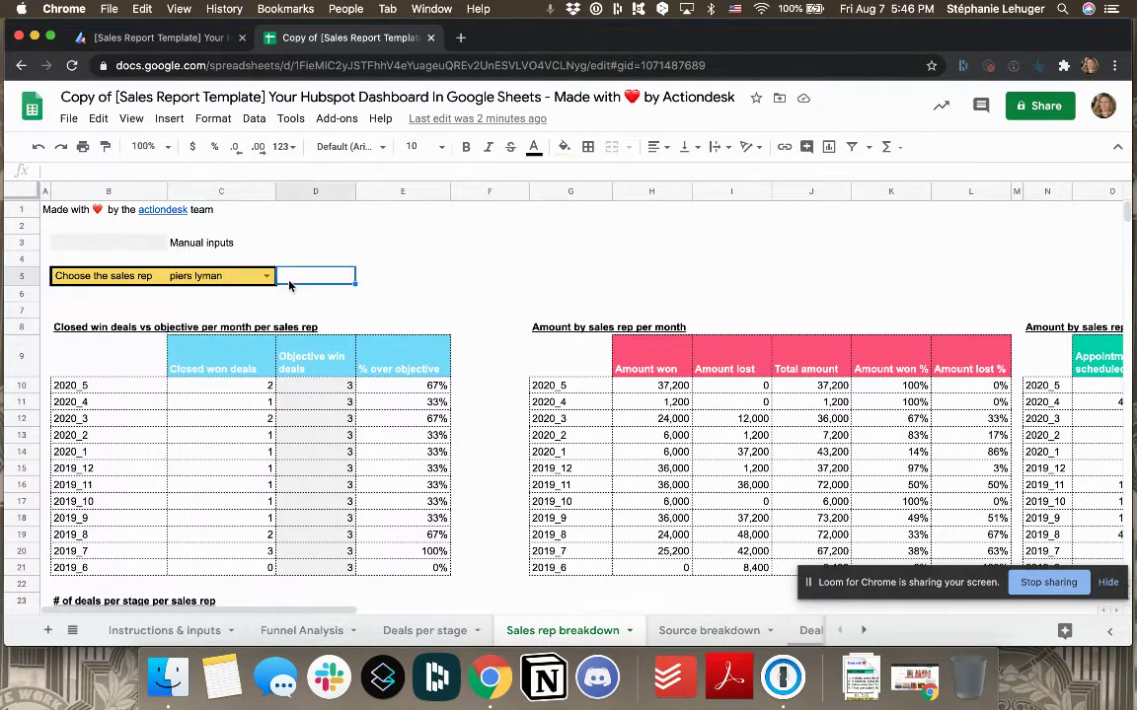
scroll(390, 285, right, 10)
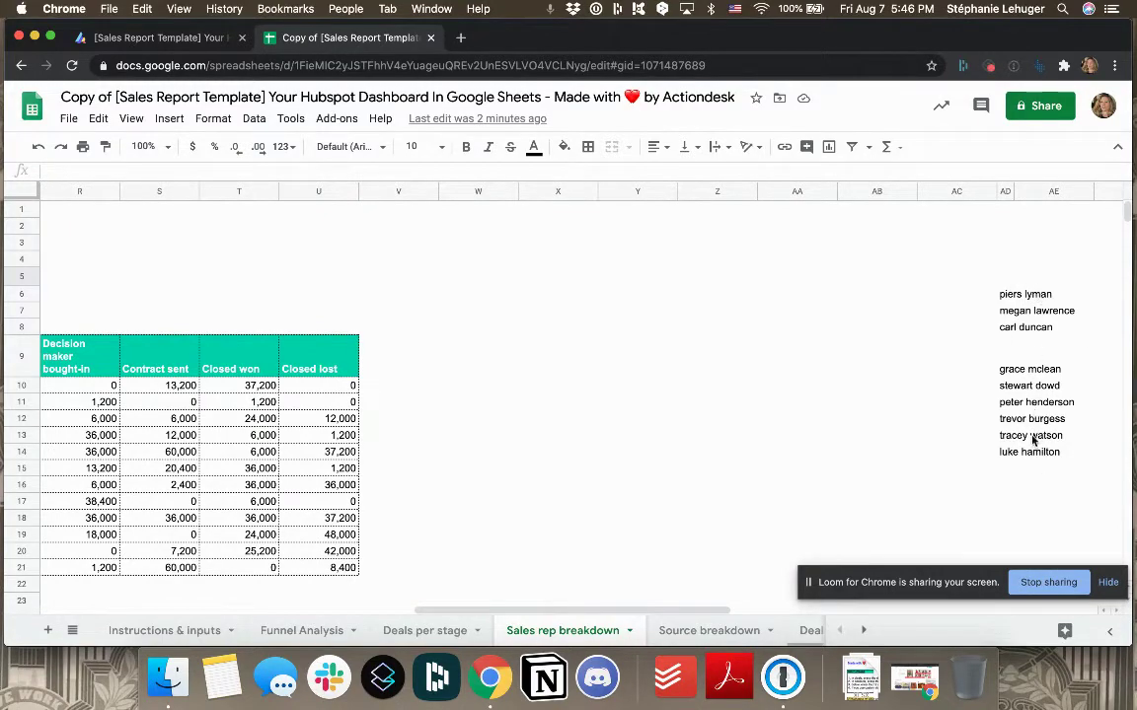
scroll(980, 305, left, 10)
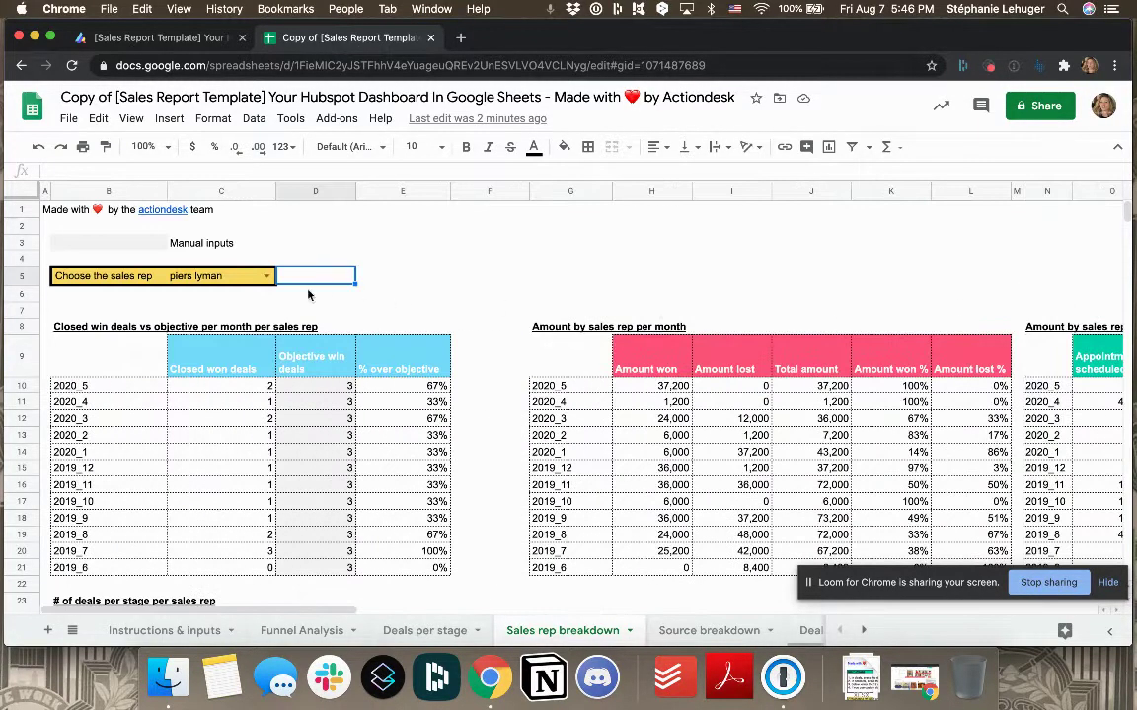
click(265, 276)
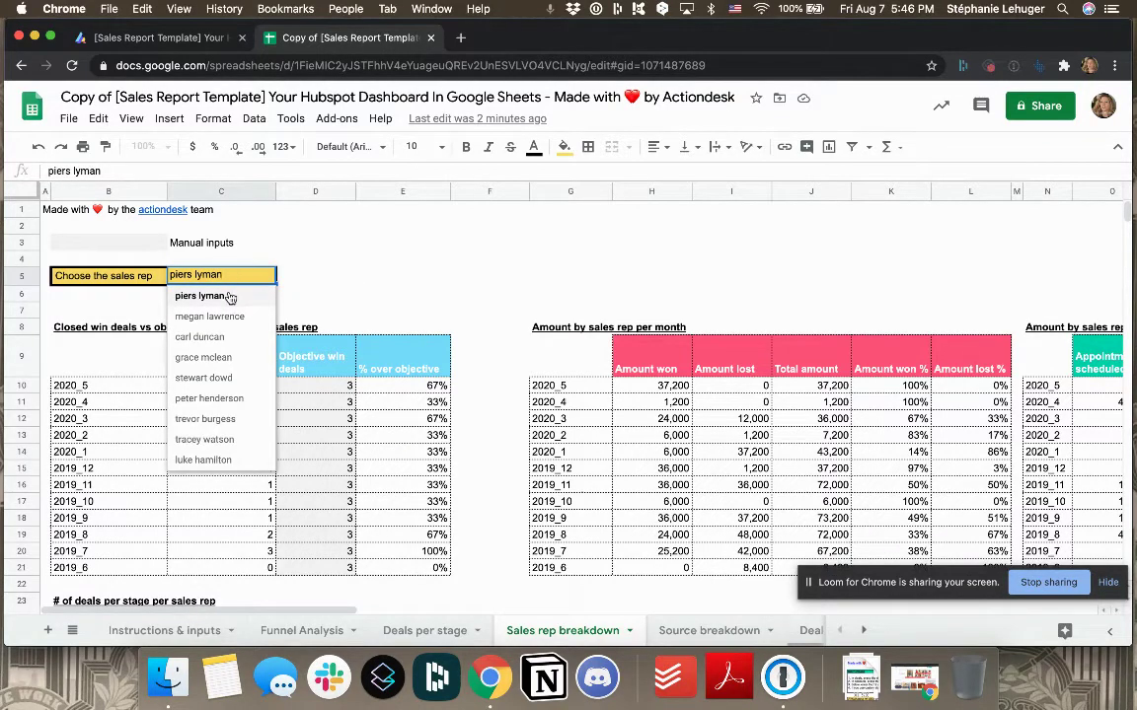
click(312, 283)
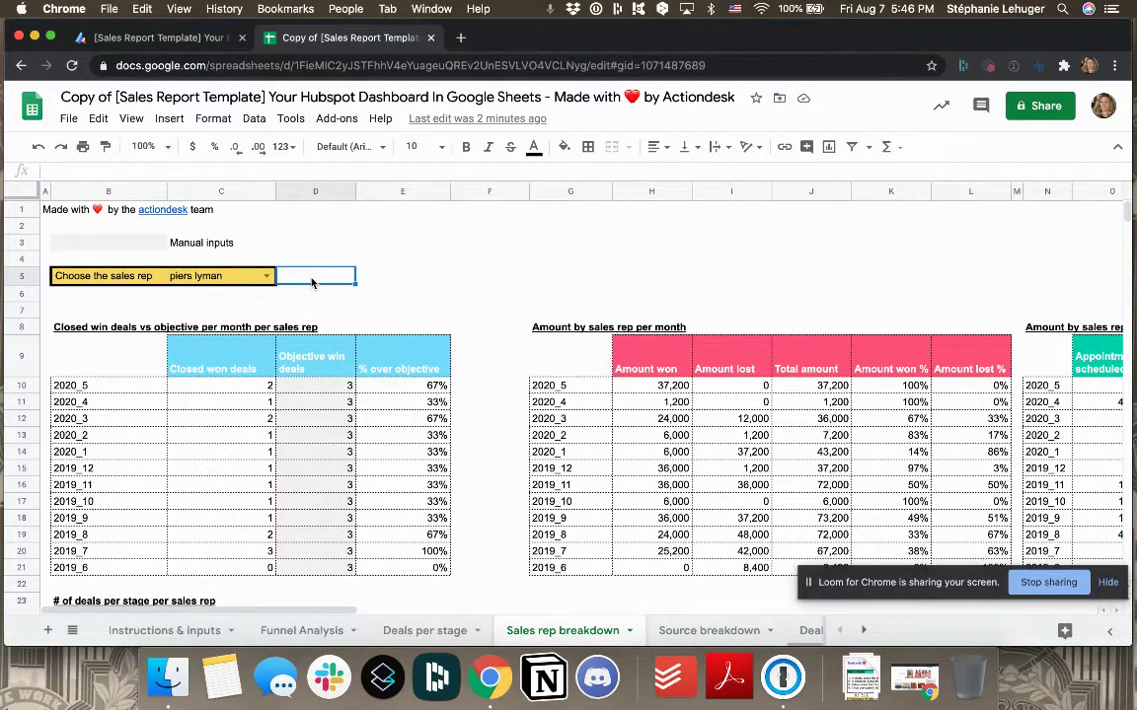
Examine the per-rep tables for closed win deals versus objective, amounts per month and stage, and number of deals per stage.
scroll(312, 283, down, 2)
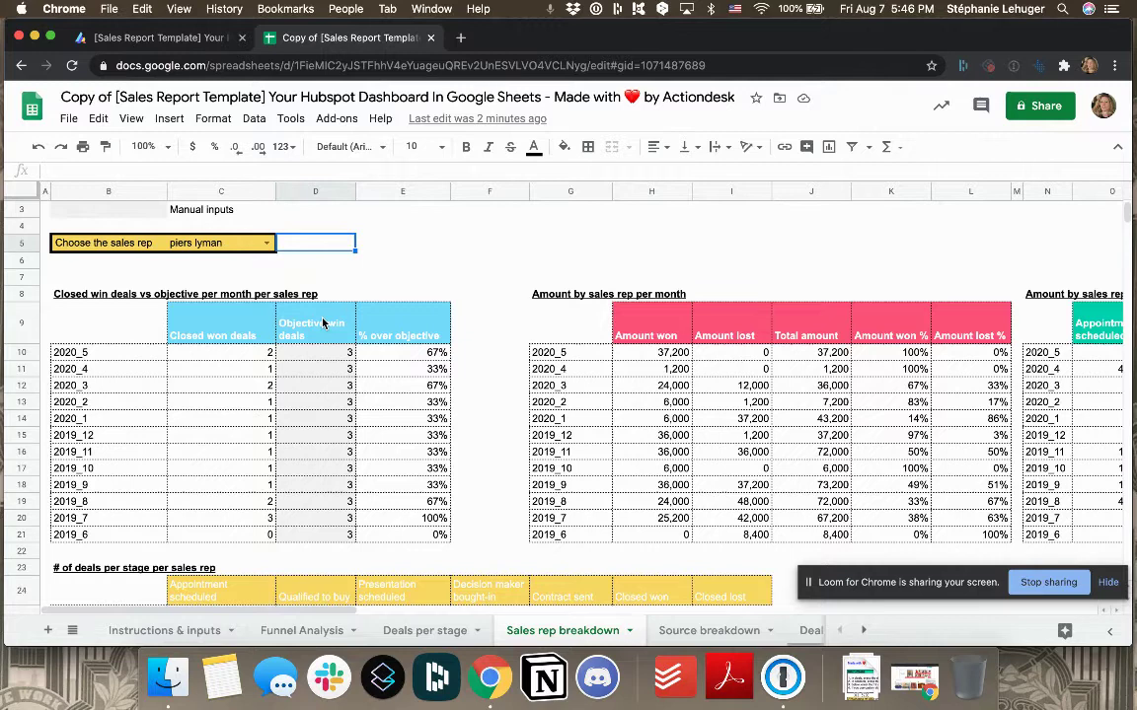
click(418, 315)
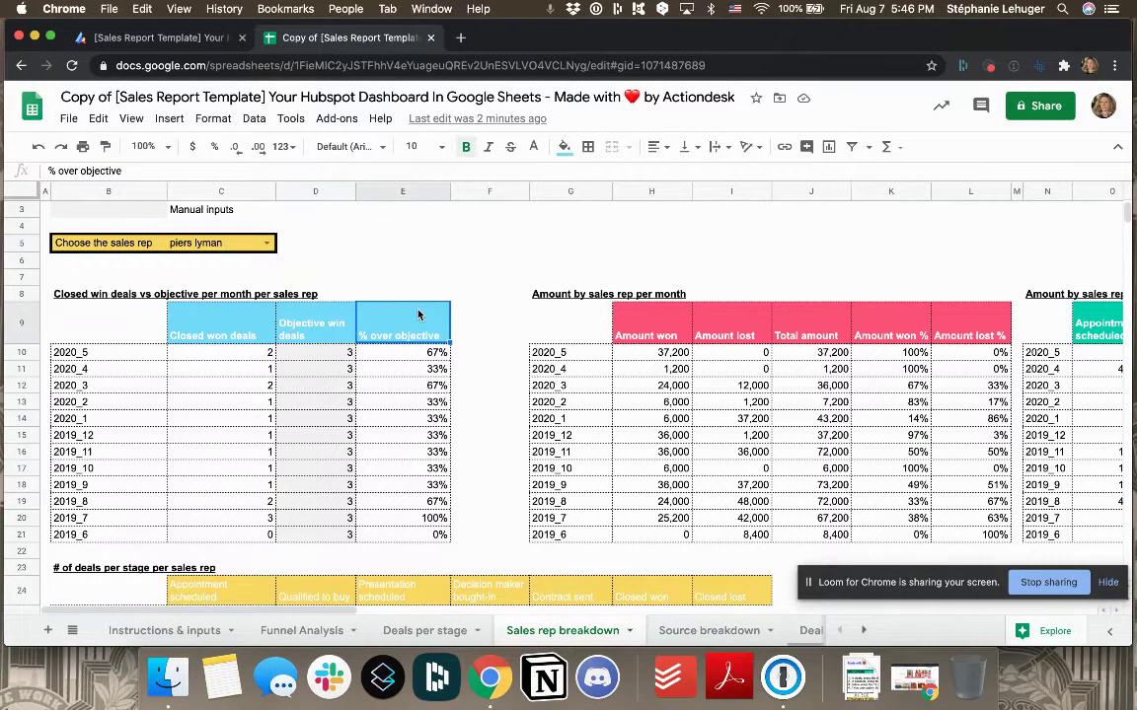
scroll(854, 298, right, 1)
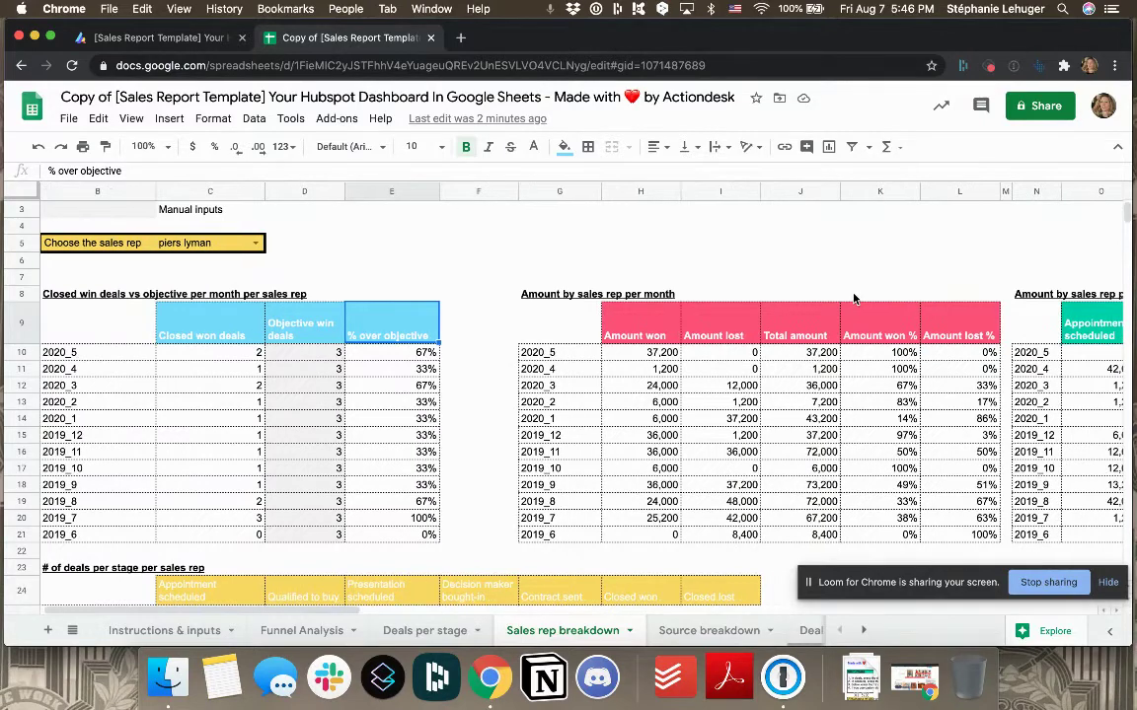
scroll(854, 298, right, 5)
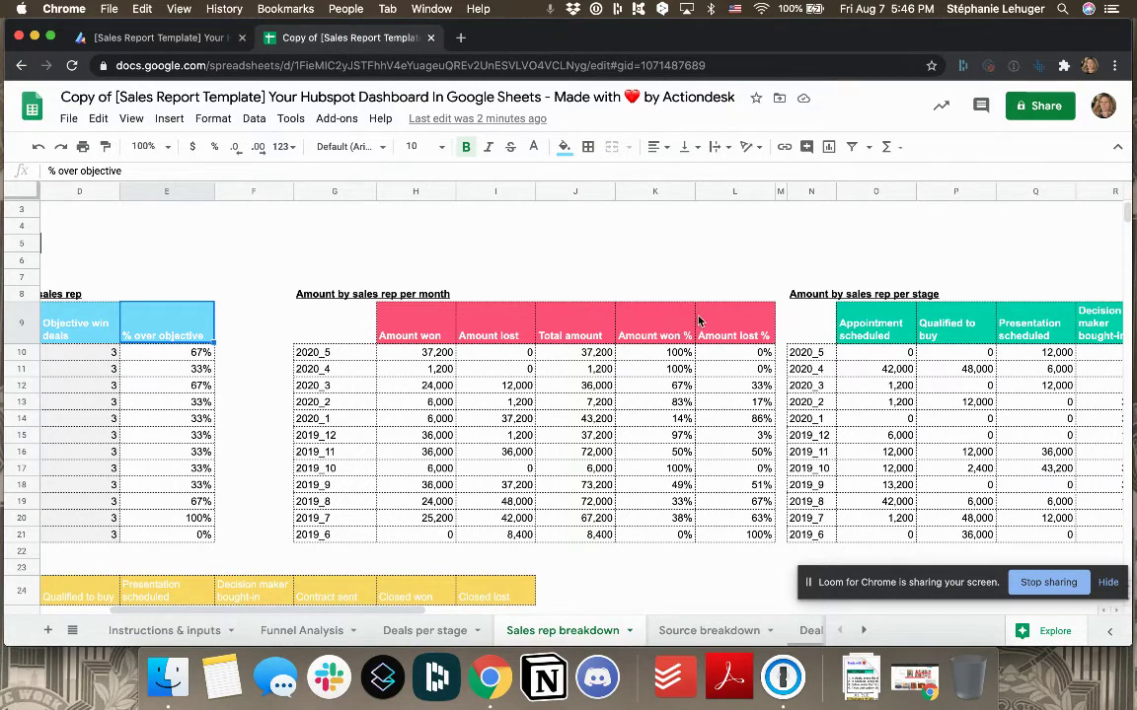
scroll(698, 321, right, 9)
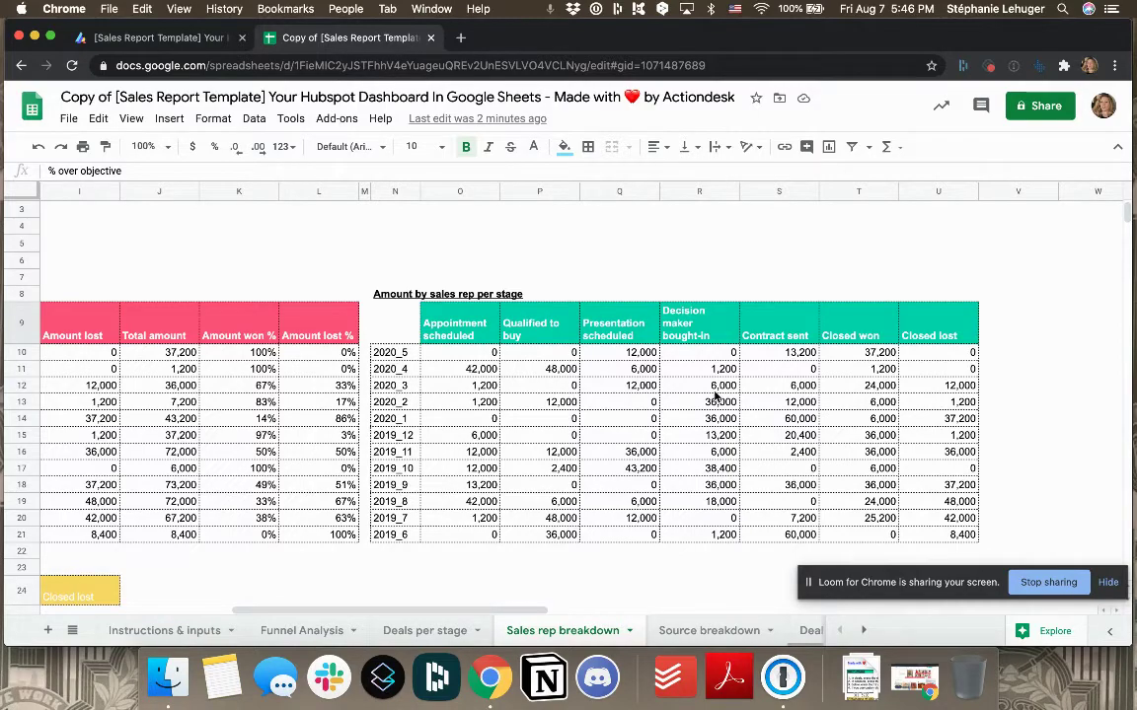
scroll(393, 447, left, 10)
scroll(390, 447, down, 5)
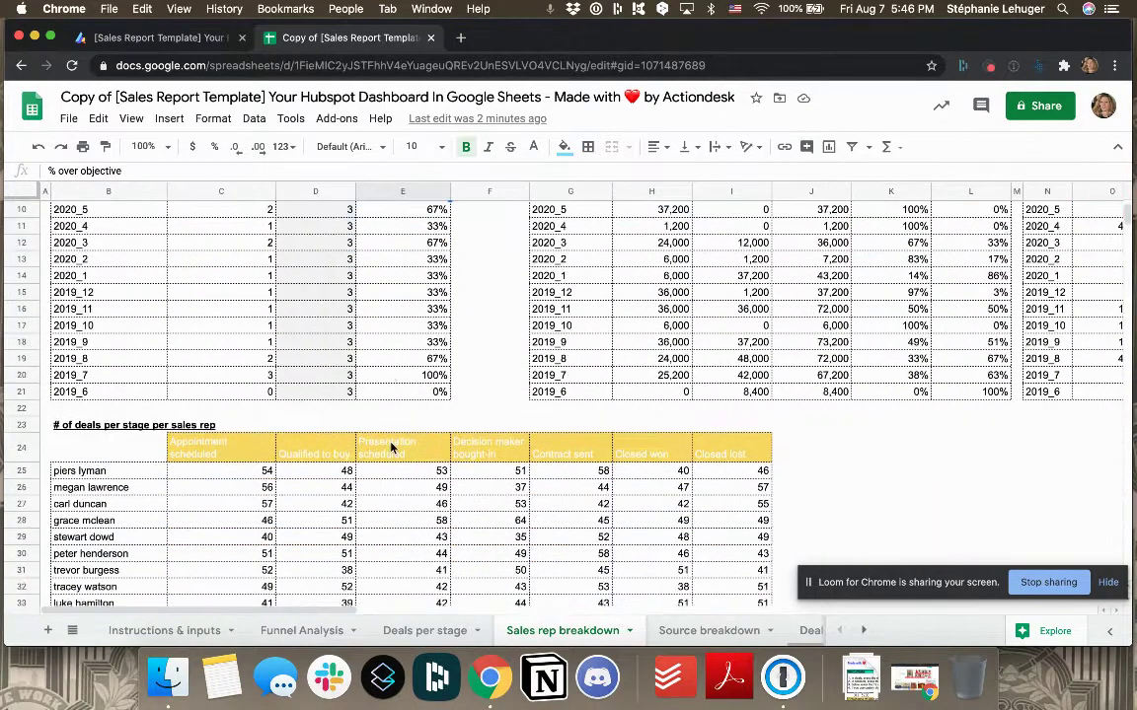
scroll(391, 447, down, 2)
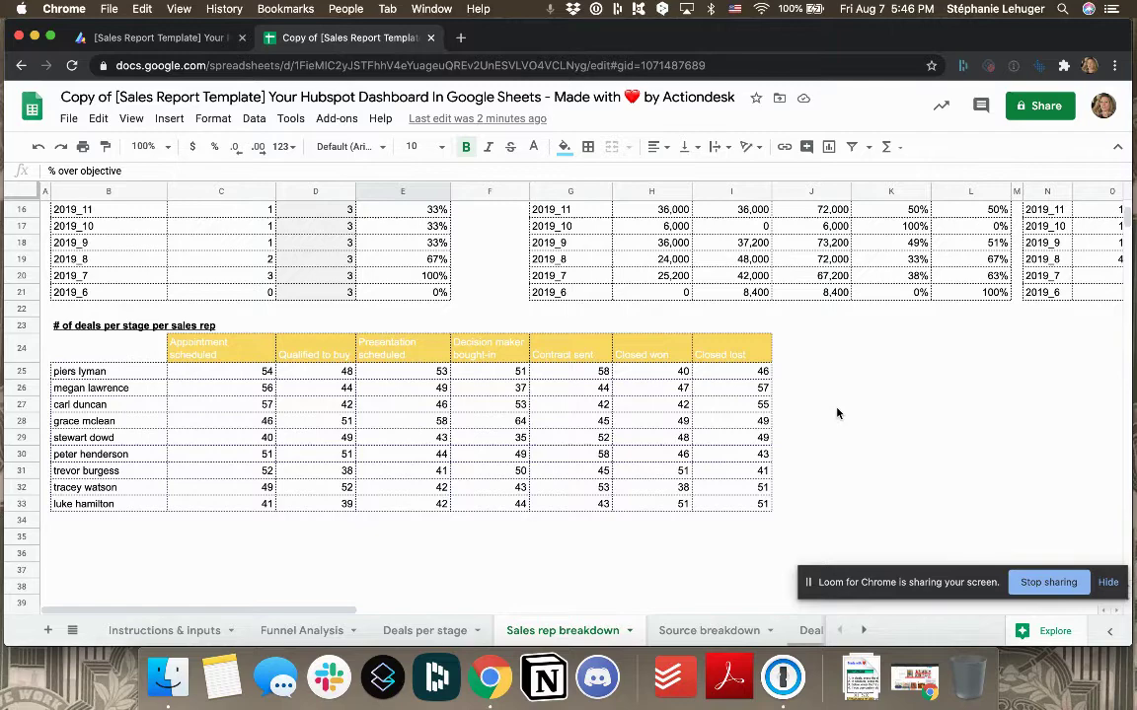
scroll(834, 399, up, 5)
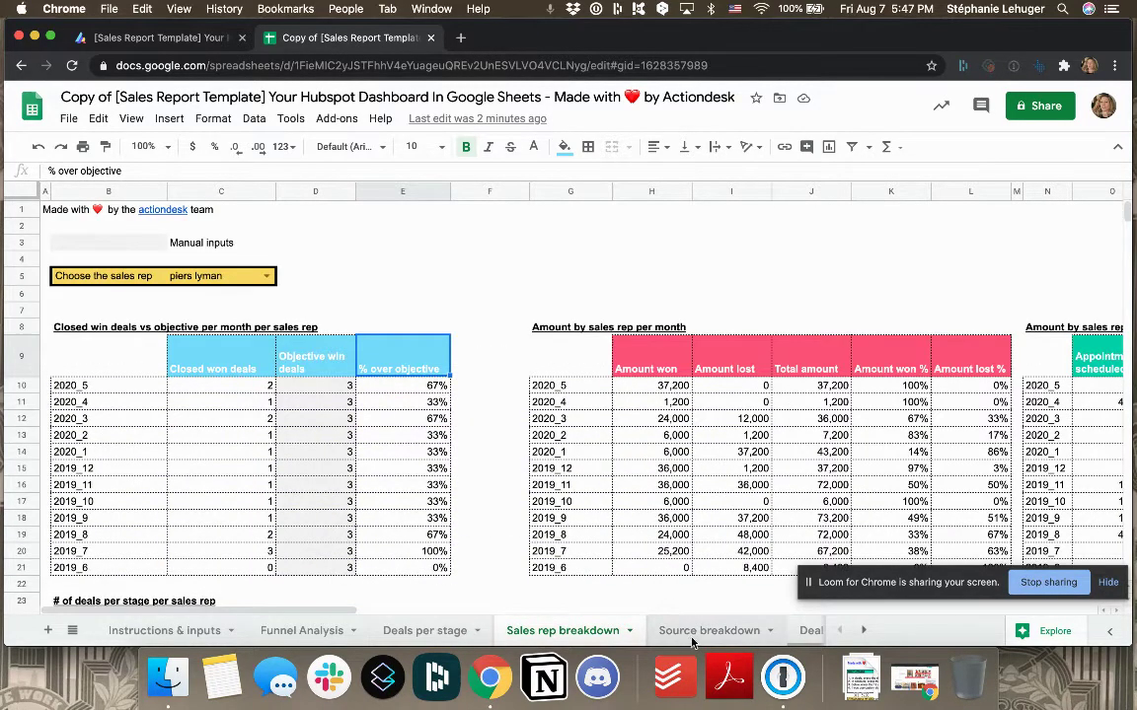
Review the contacts by source tables on the Source breakdown sheet and browse the raw records on the Deals sheet.
click(696, 634)
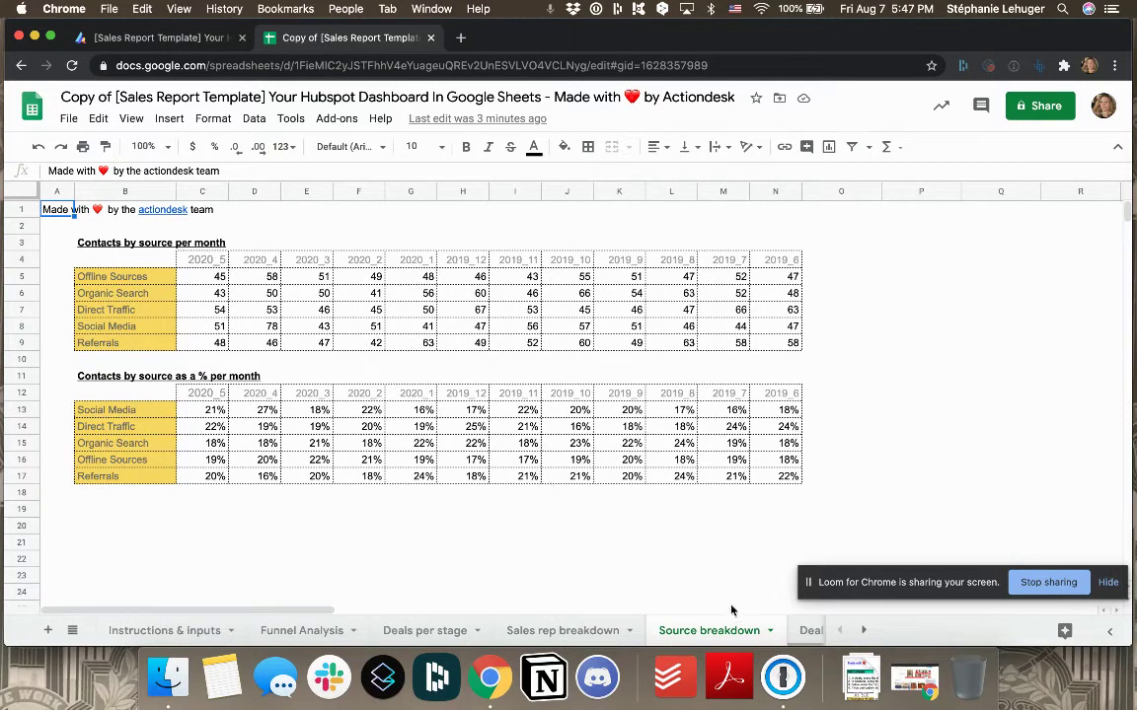
click(865, 632)
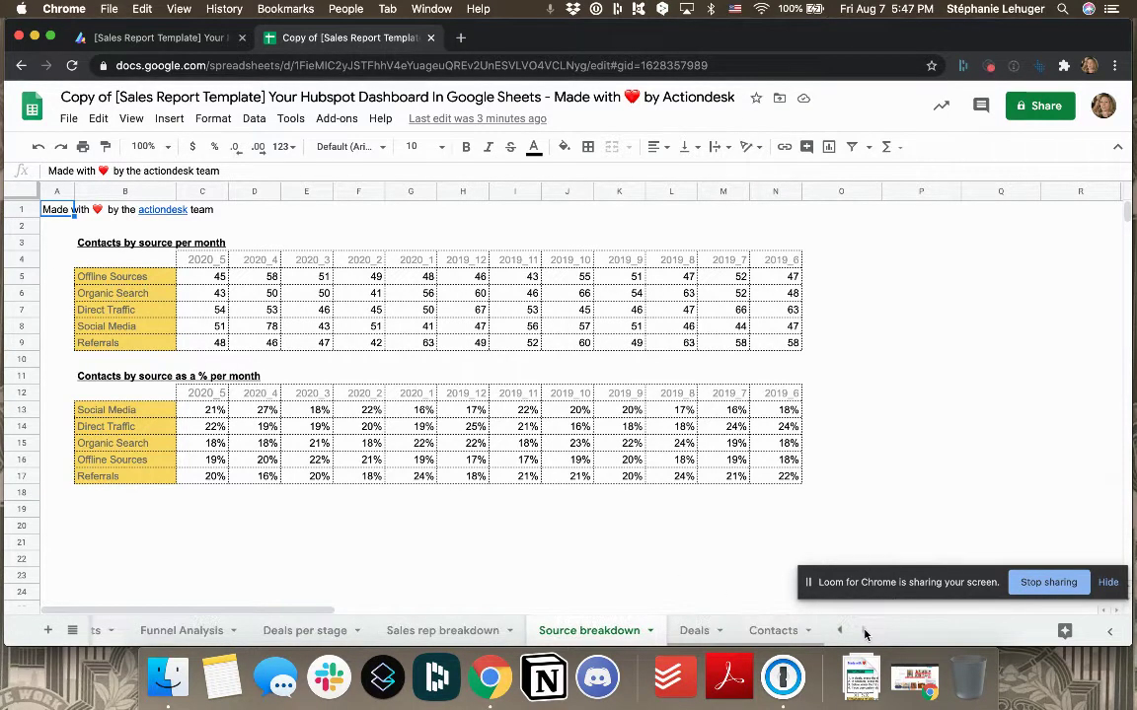
click(694, 632)
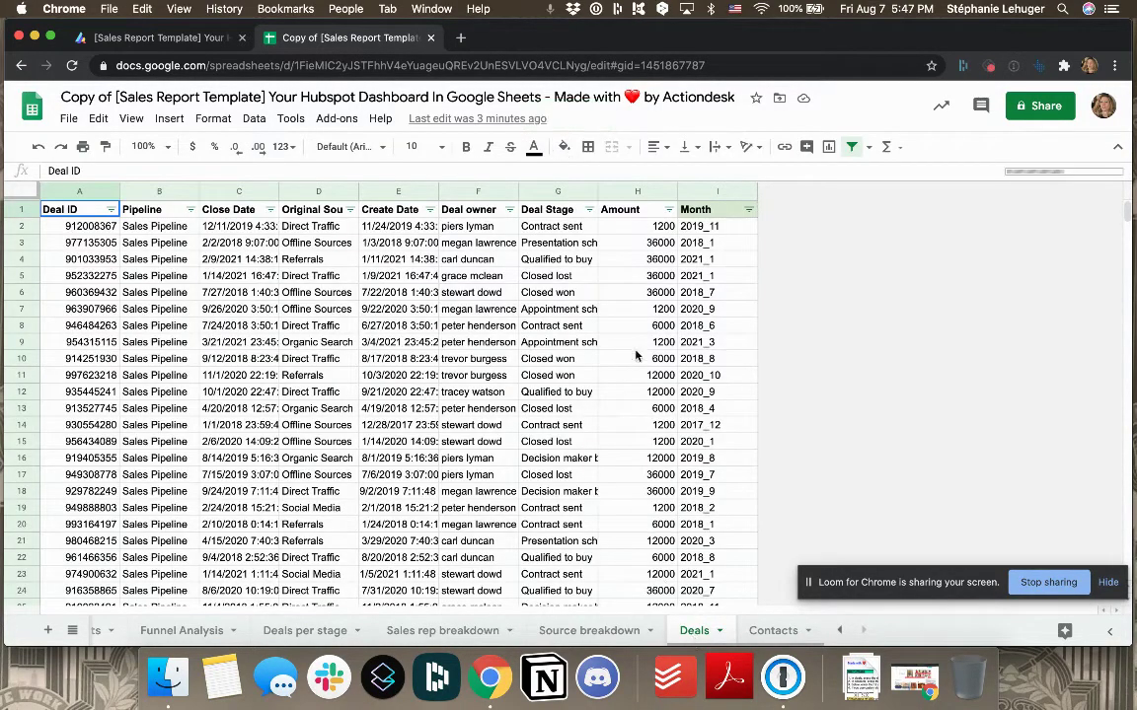
scroll(523, 470, down, 10)
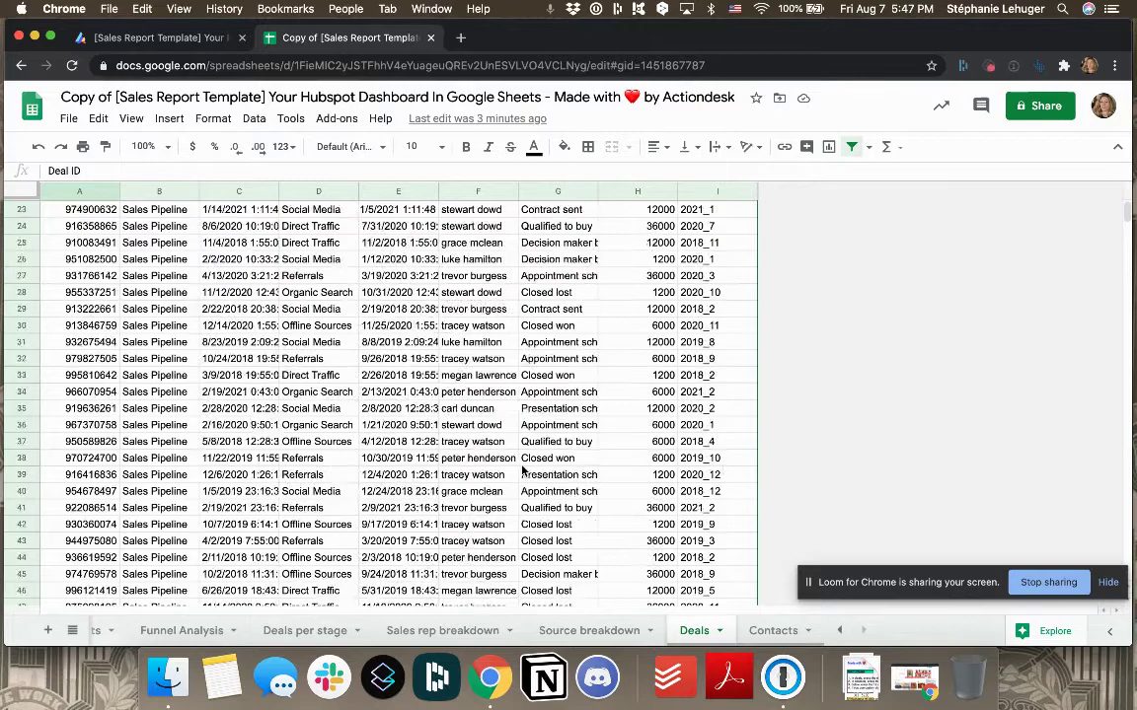
scroll(523, 472, up, 15)
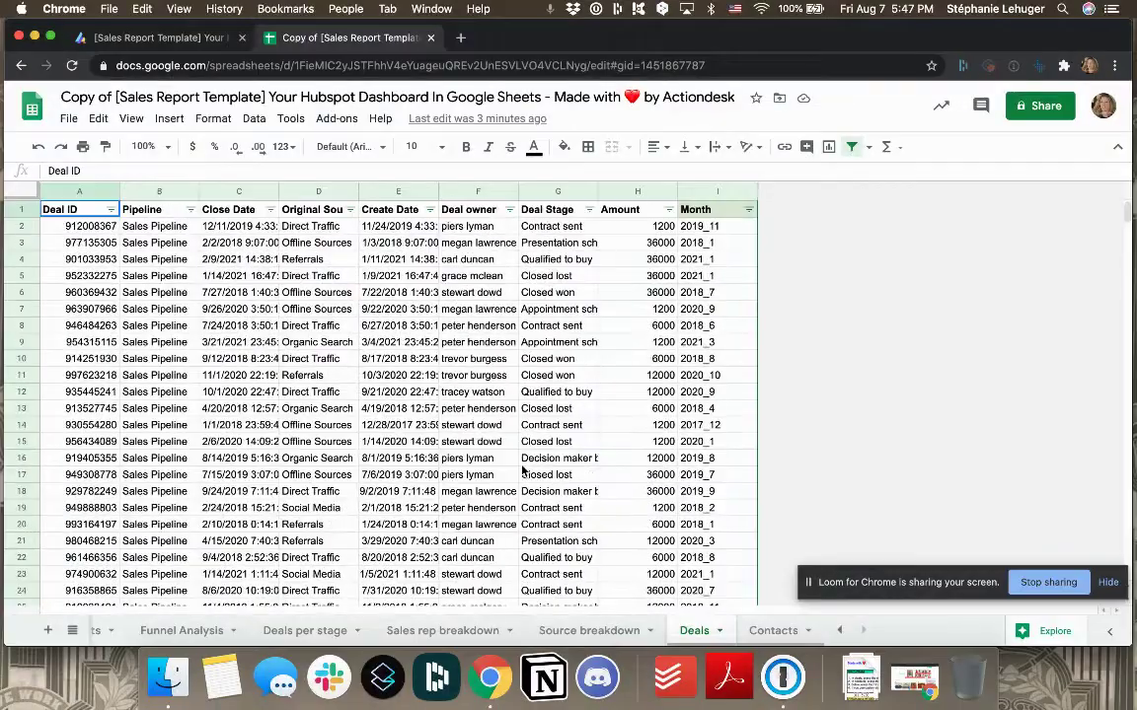
Select all deal records from row 2 to the last row to check the range, and return to the Deal ID header.
click(83, 229)
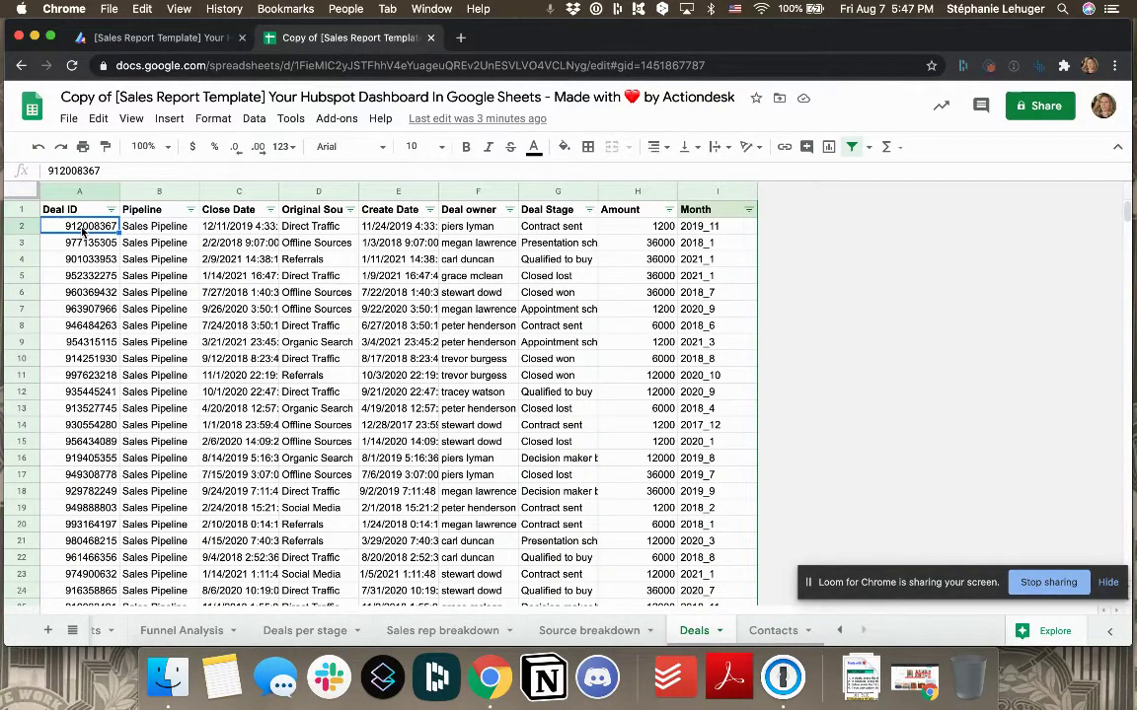
key(shift+space)
key(super+shift+Down)
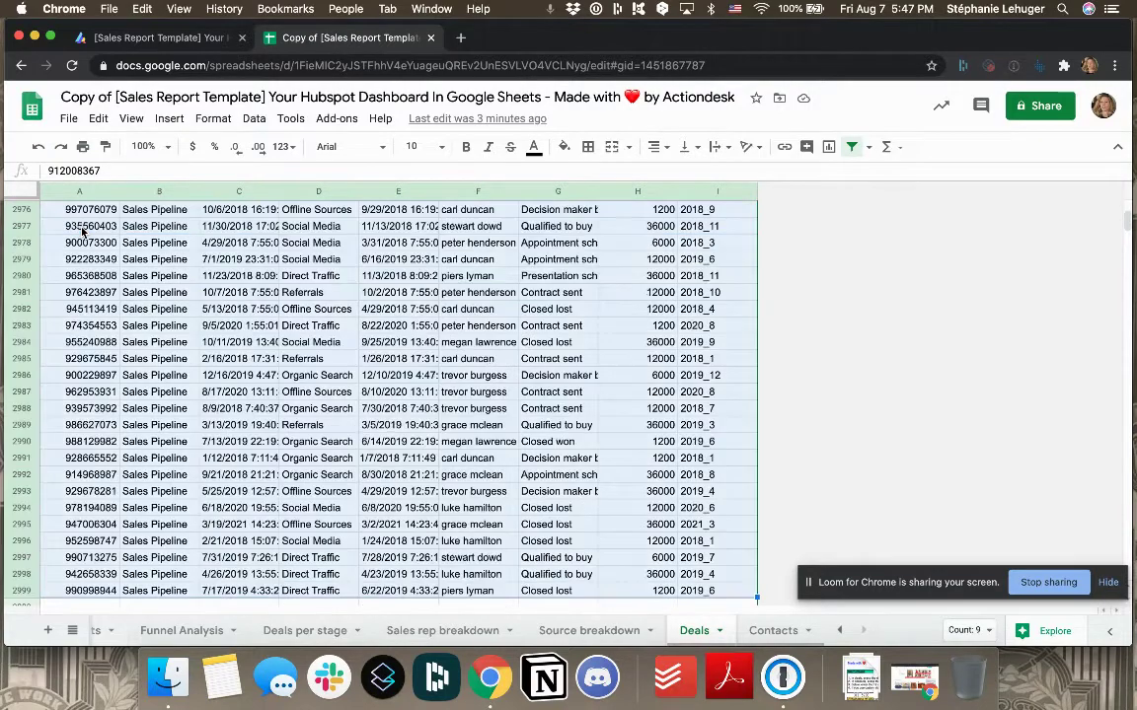
scroll(125, 301, up, 10)
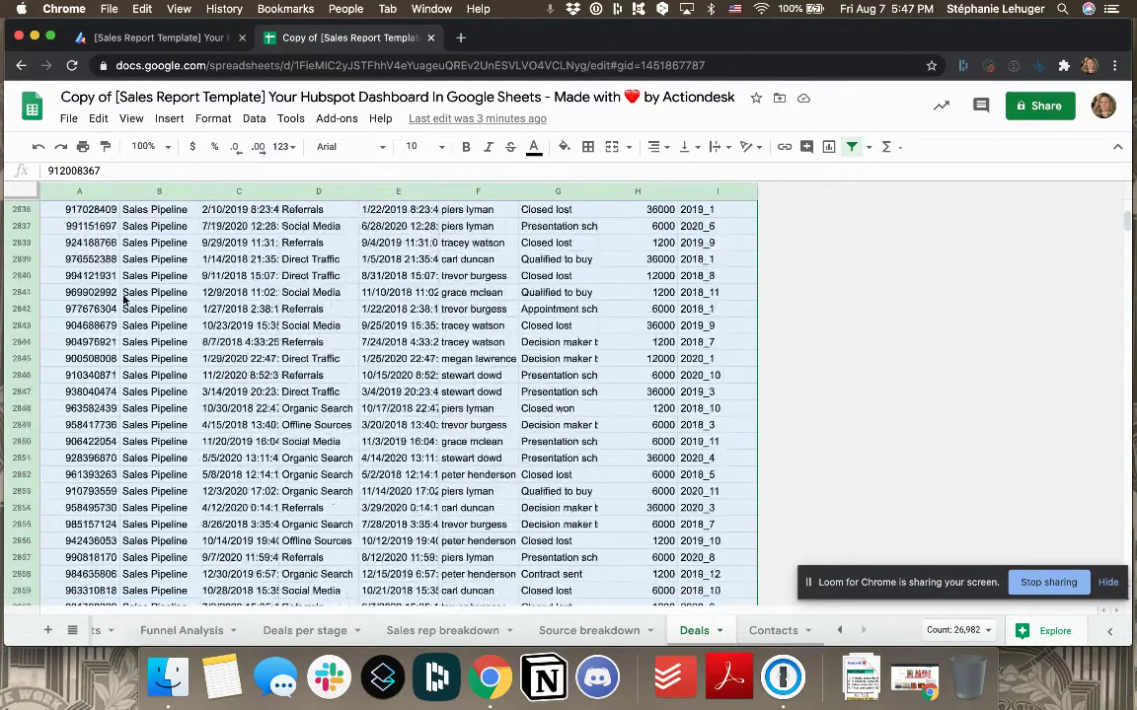
click(225, 342)
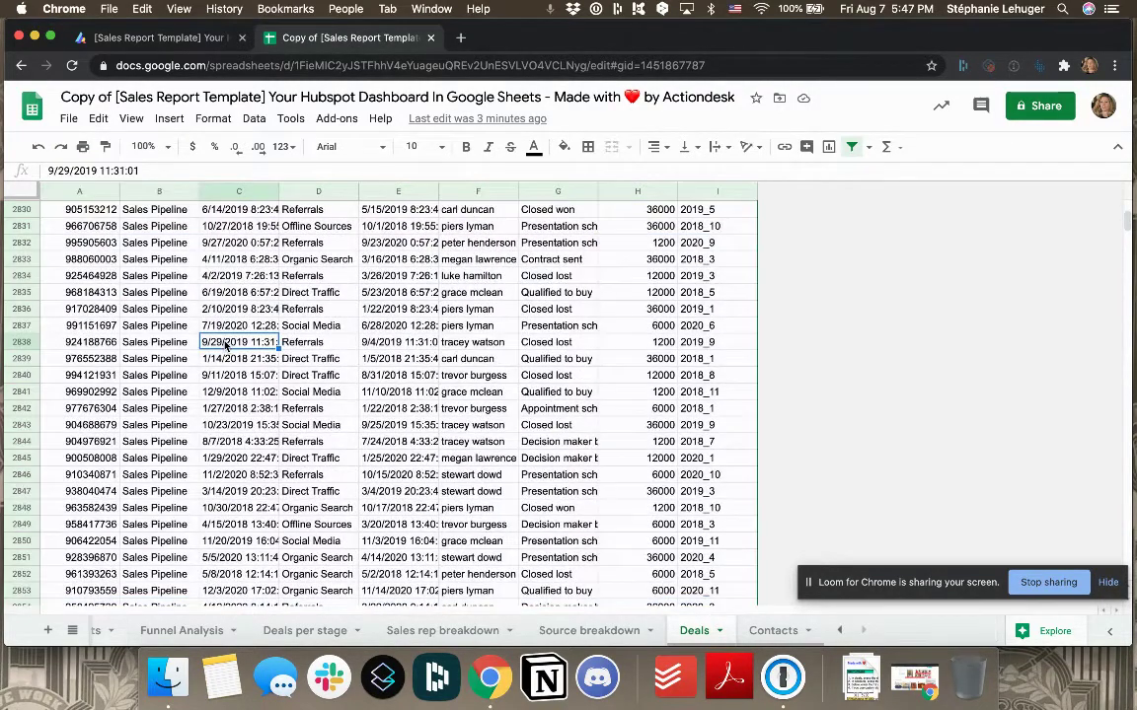
key(super+Up)
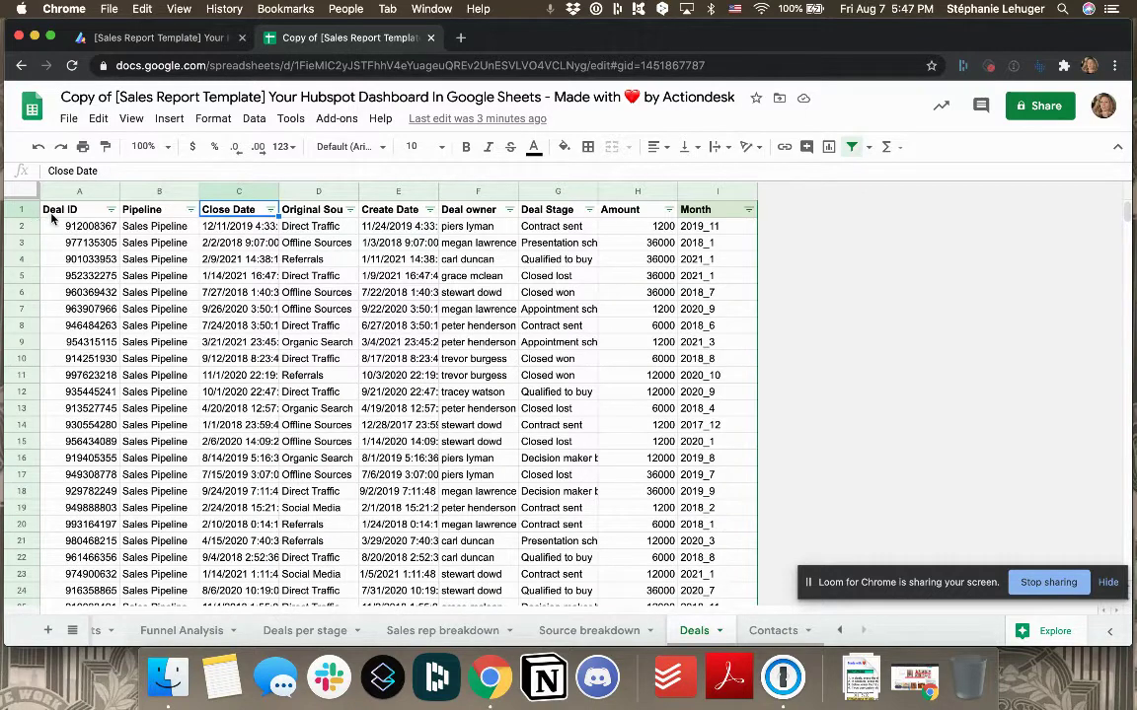
click(51, 215)
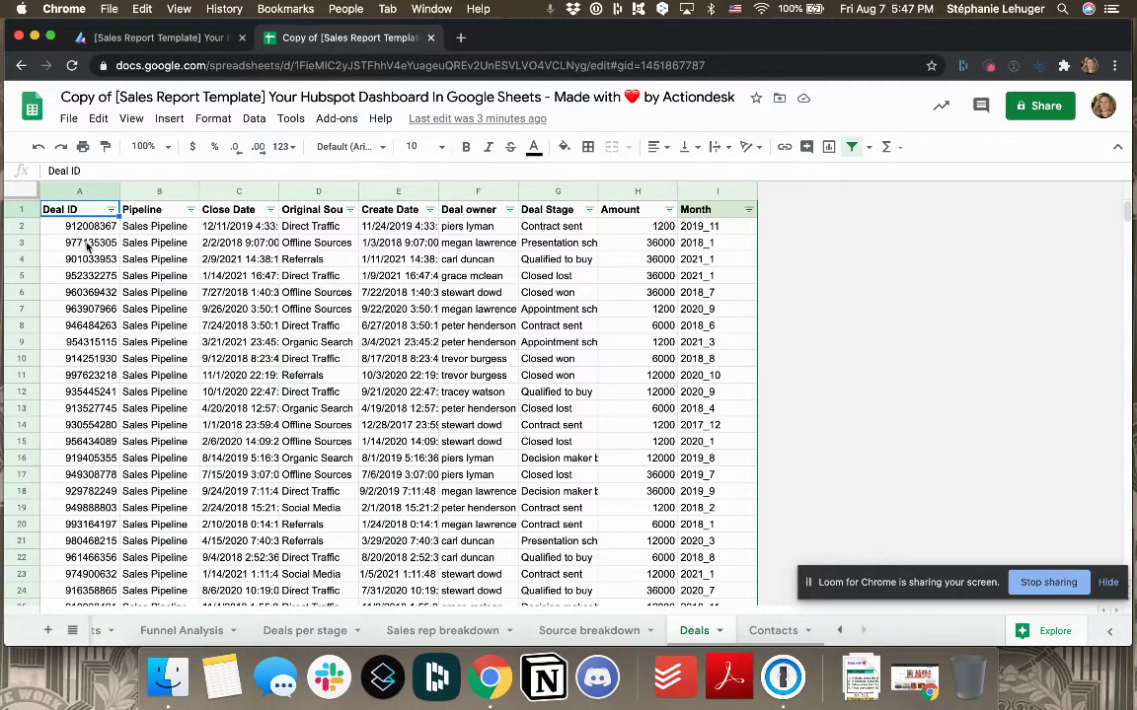
Inspect the Month column's array formula on the Contacts sheet and on the Deals sheet.
click(756, 633)
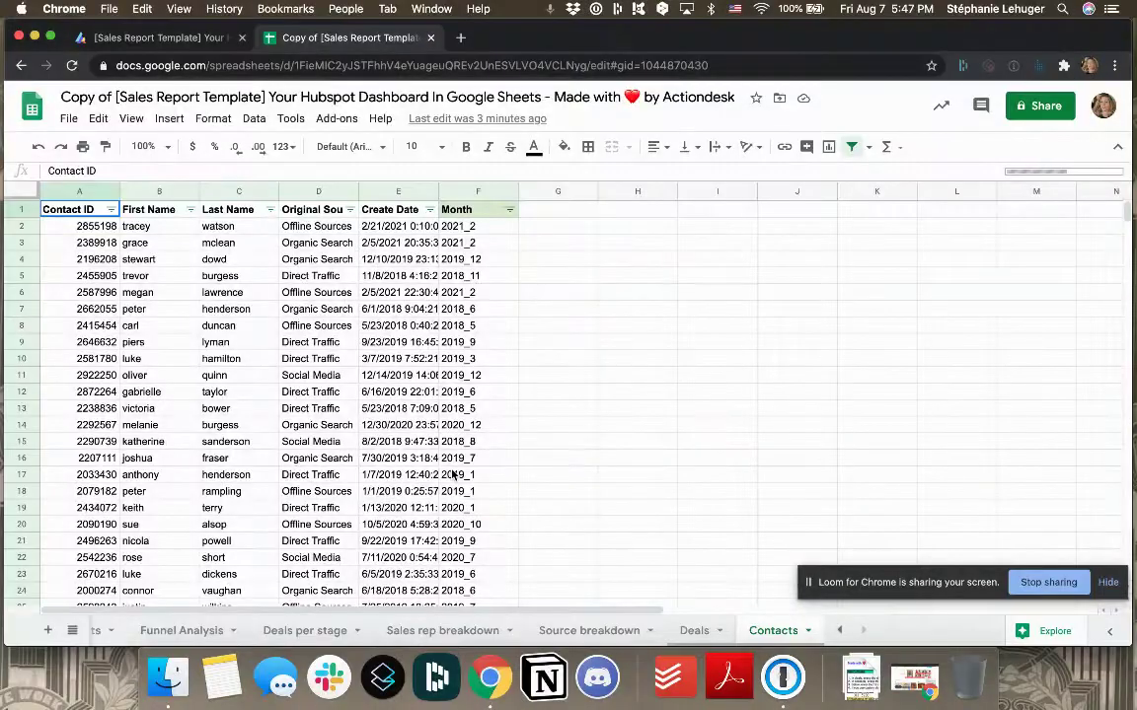
click(472, 193)
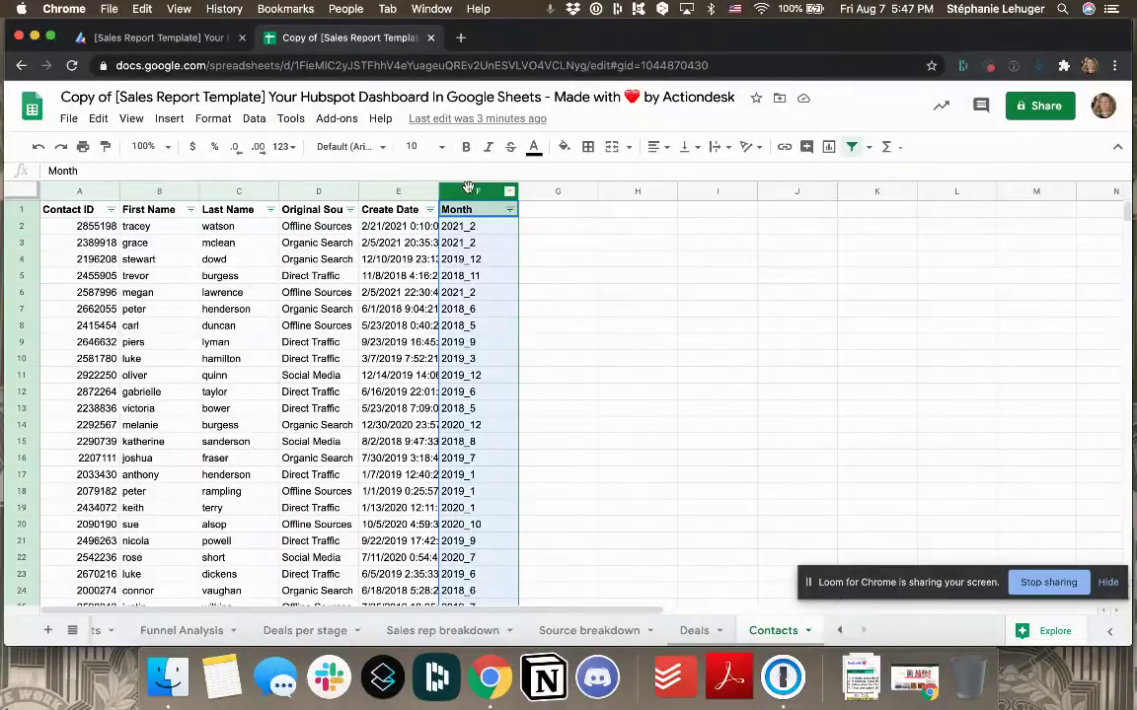
click(499, 230)
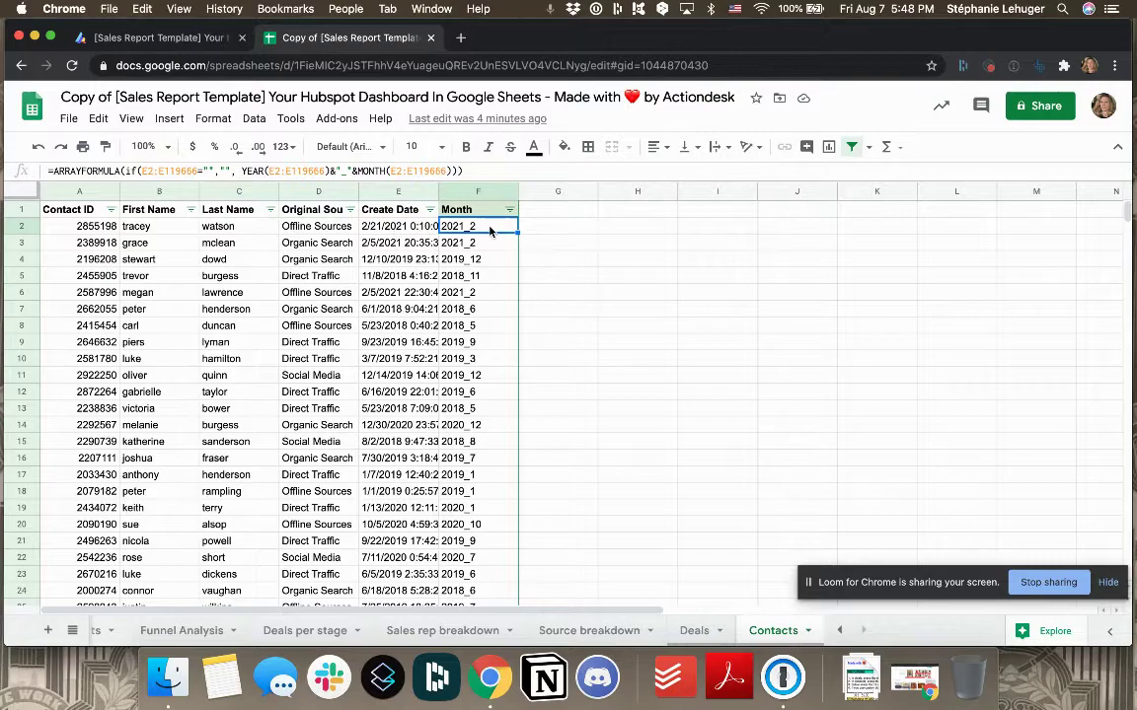
click(691, 631)
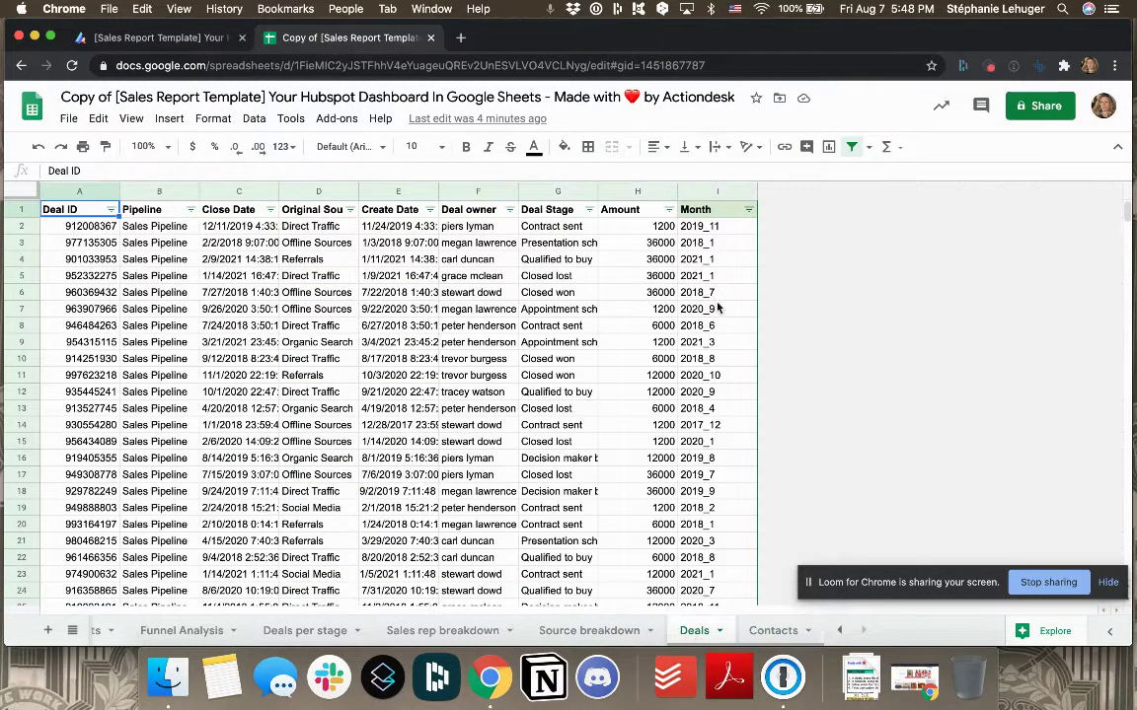
click(727, 230)
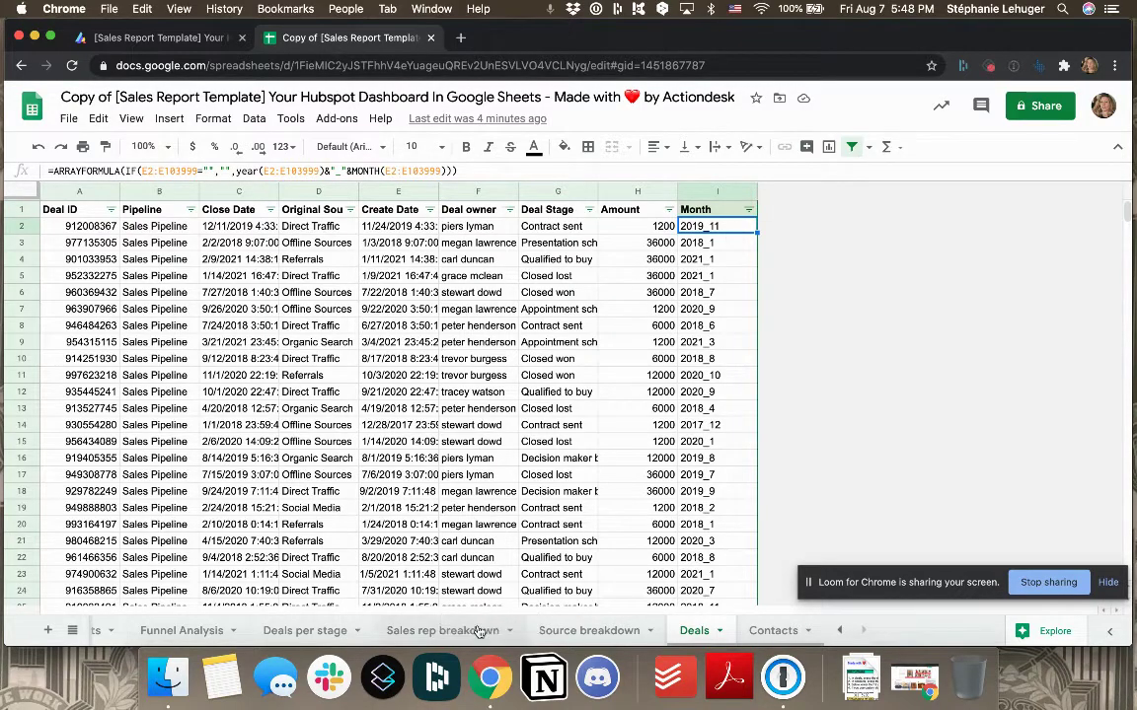
Read the instructions, the explanation and the list of months on the Instructions & inputs sheet.
scroll(478, 631, left, 3)
click(148, 629)
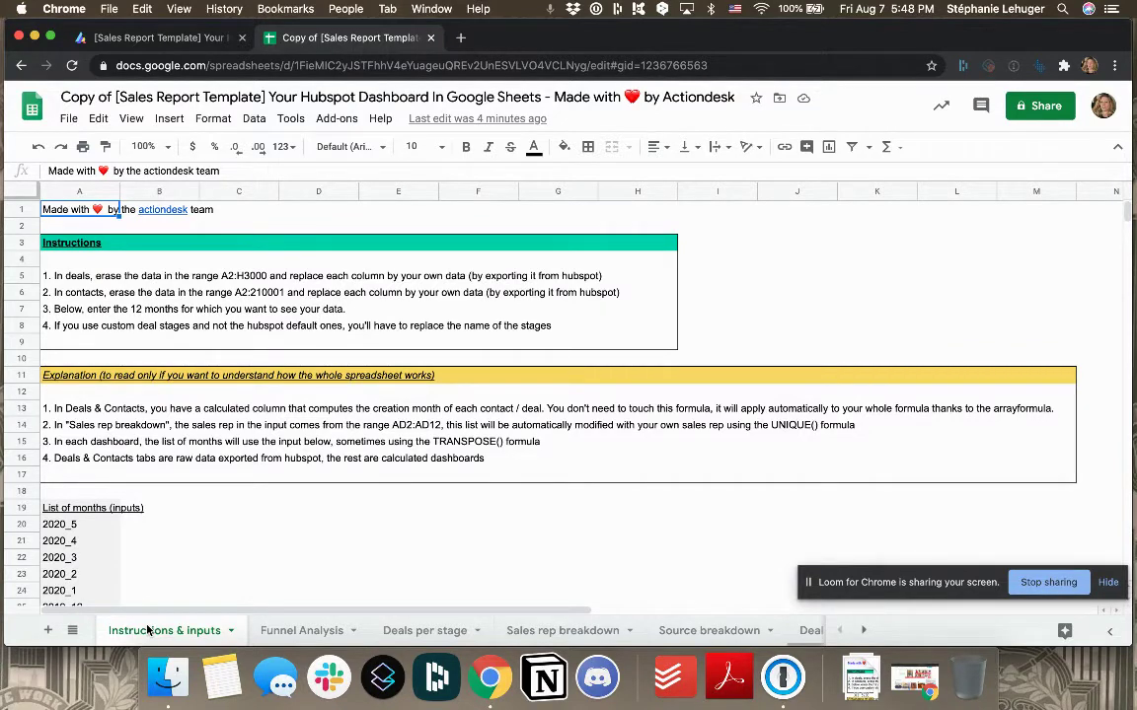
click(71, 210)
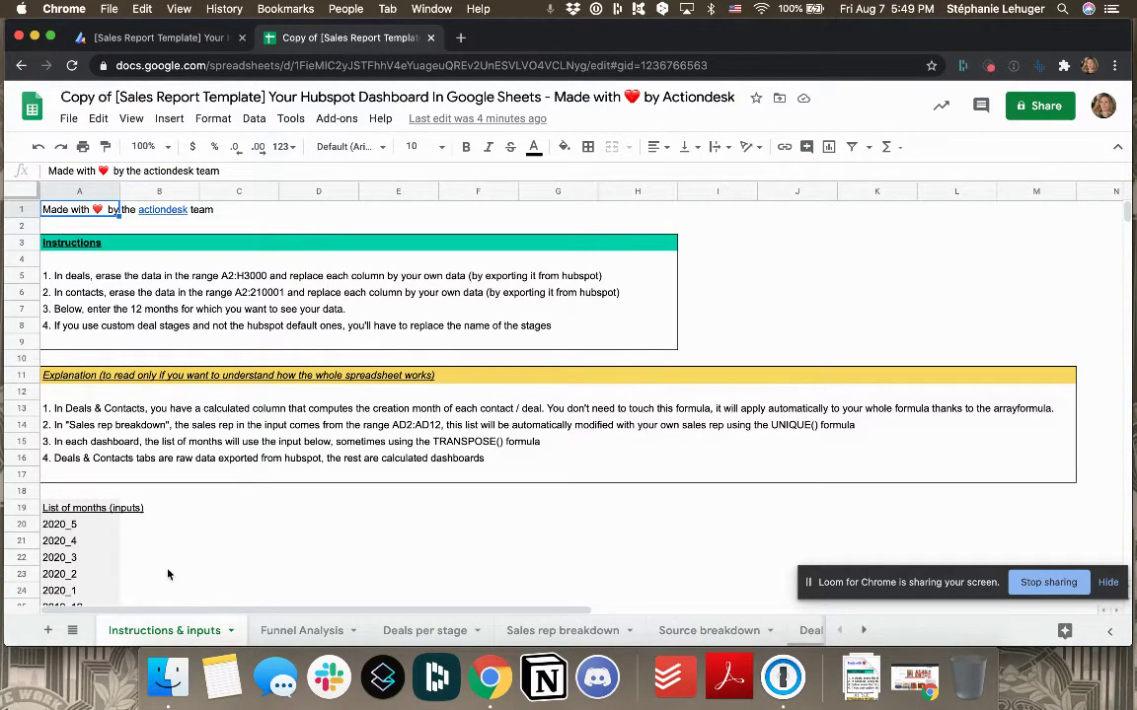
scroll(156, 577, down, 2)
scroll(156, 576, down, 2)
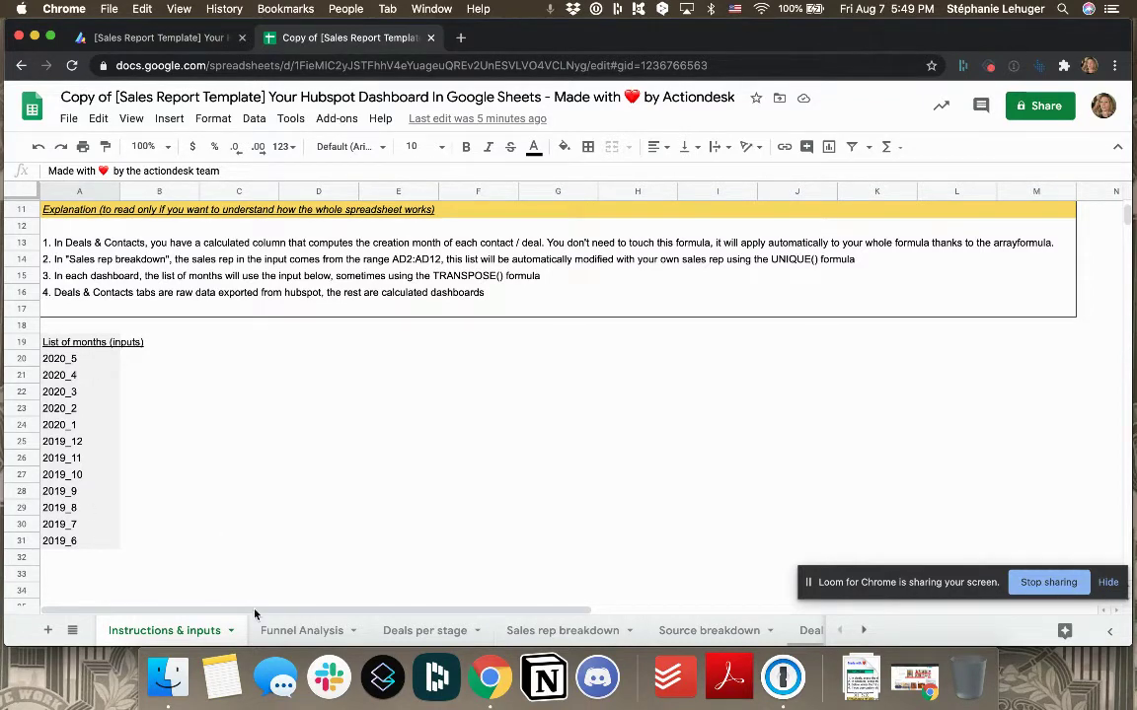
Check which input feeds the first month on the Funnel Analysis sheet and return to the list of months and instructions.
click(301, 631)
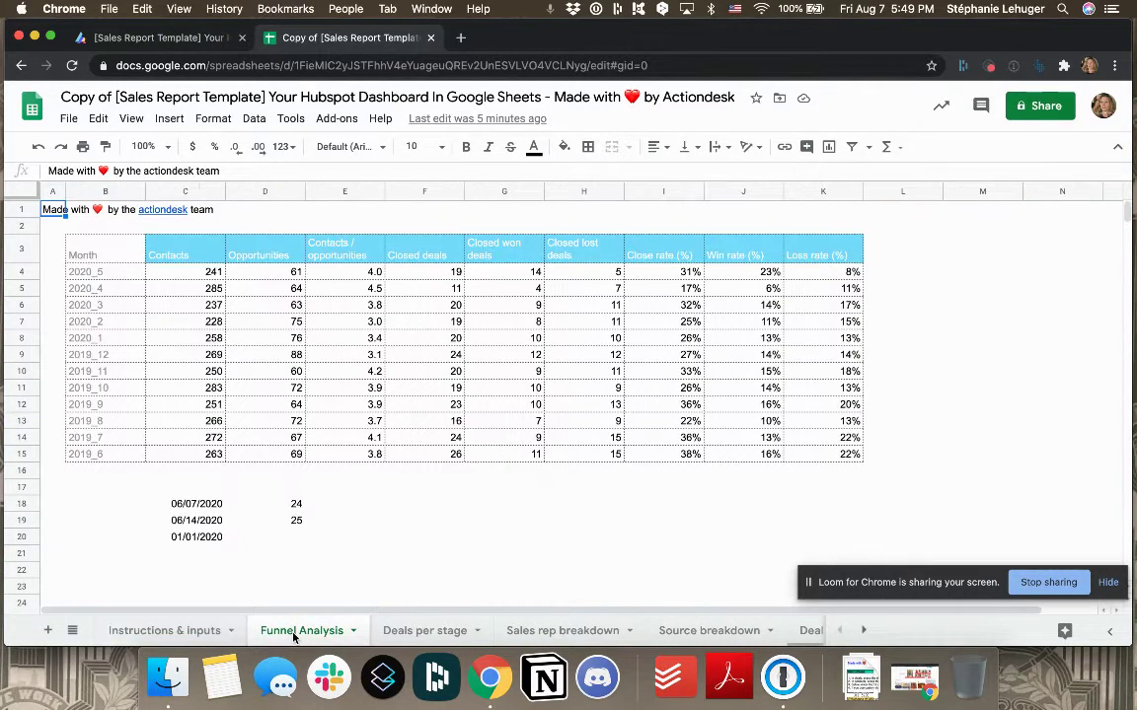
click(117, 274)
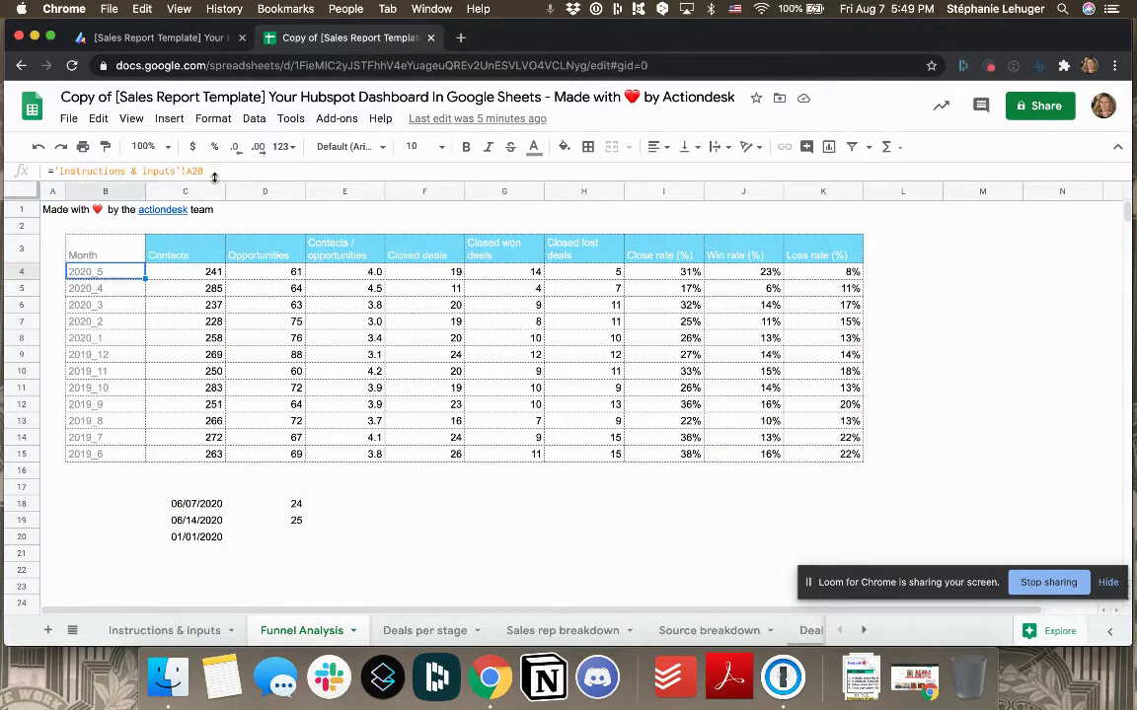
click(142, 631)
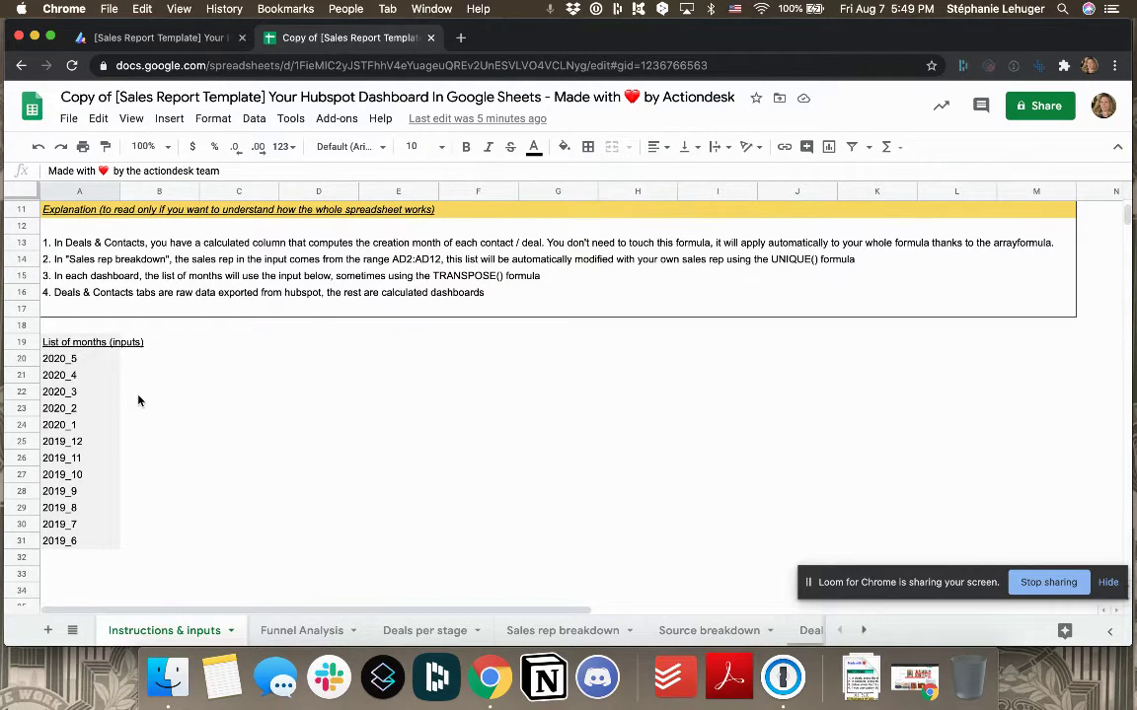
scroll(138, 400, up, 3)
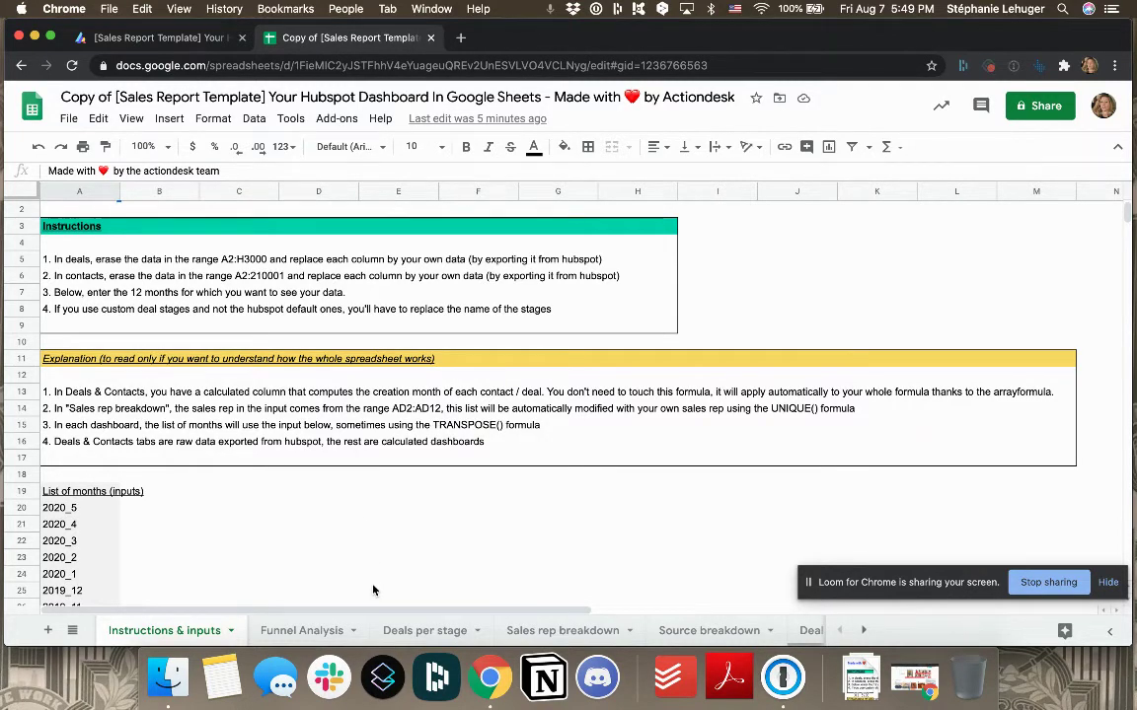
Inspect the Deal Stage column and its filter values on the Deals sheet, leaving the filter unchanged.
click(807, 631)
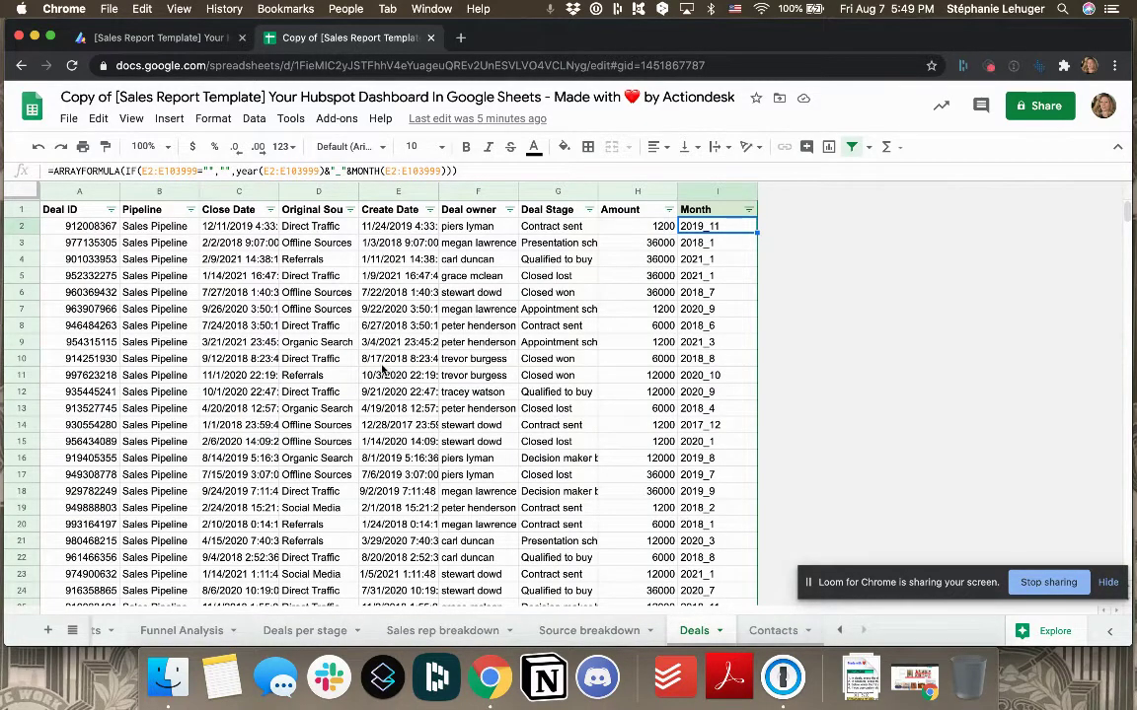
click(590, 210)
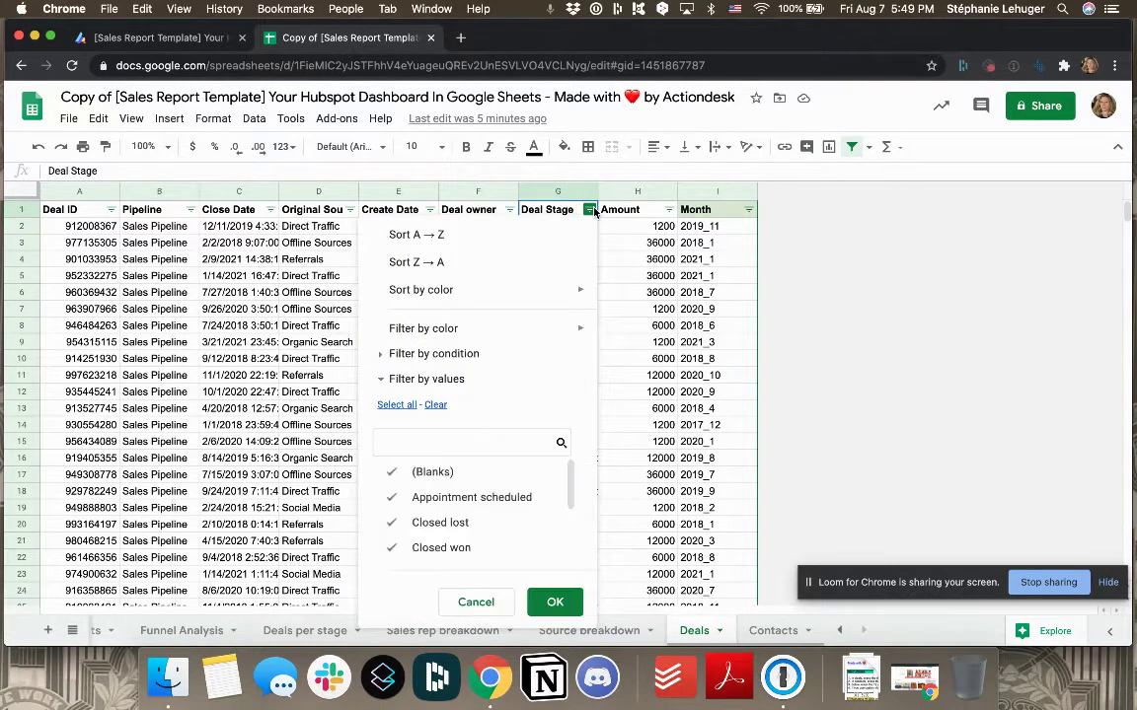
click(557, 191)
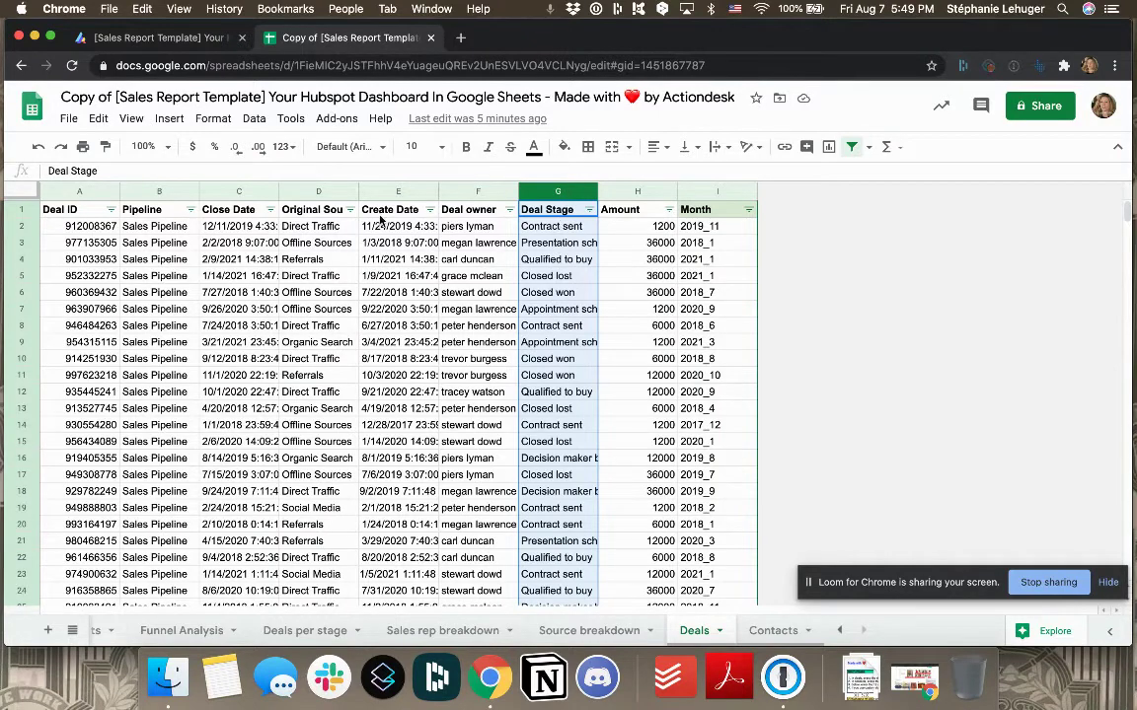
click(71, 210)
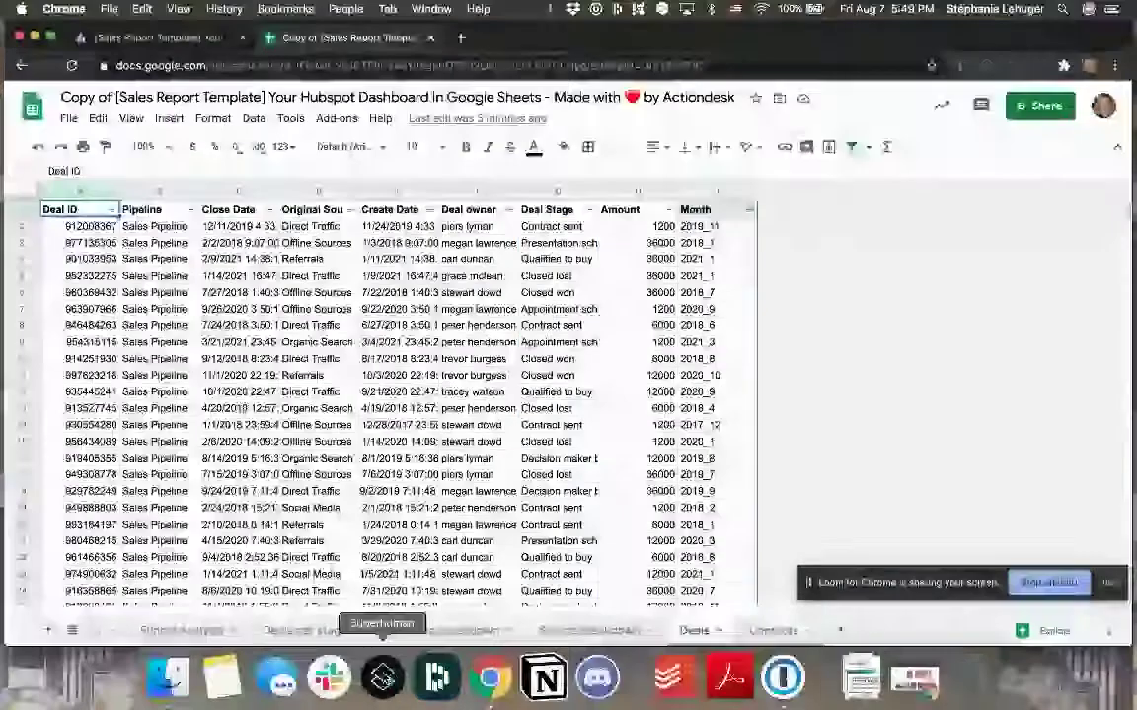
Compare the custom stage instruction on Instructions & inputs with the stage names listed on the Deals per stage sheet.
click(840, 630)
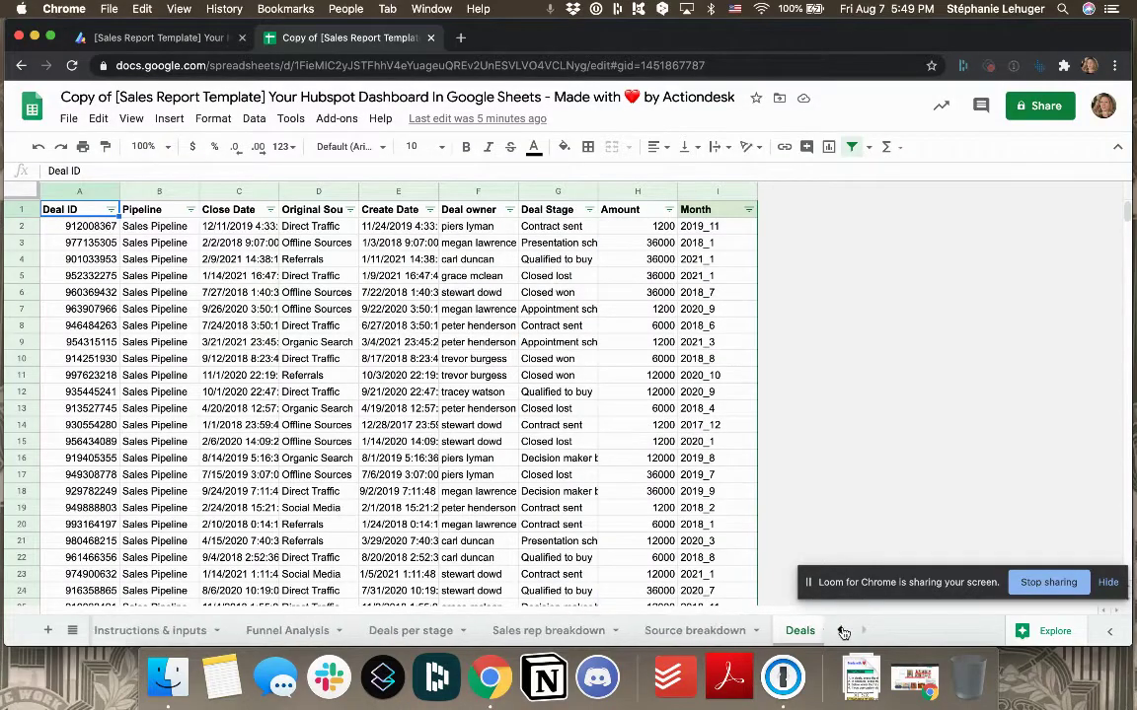
click(145, 633)
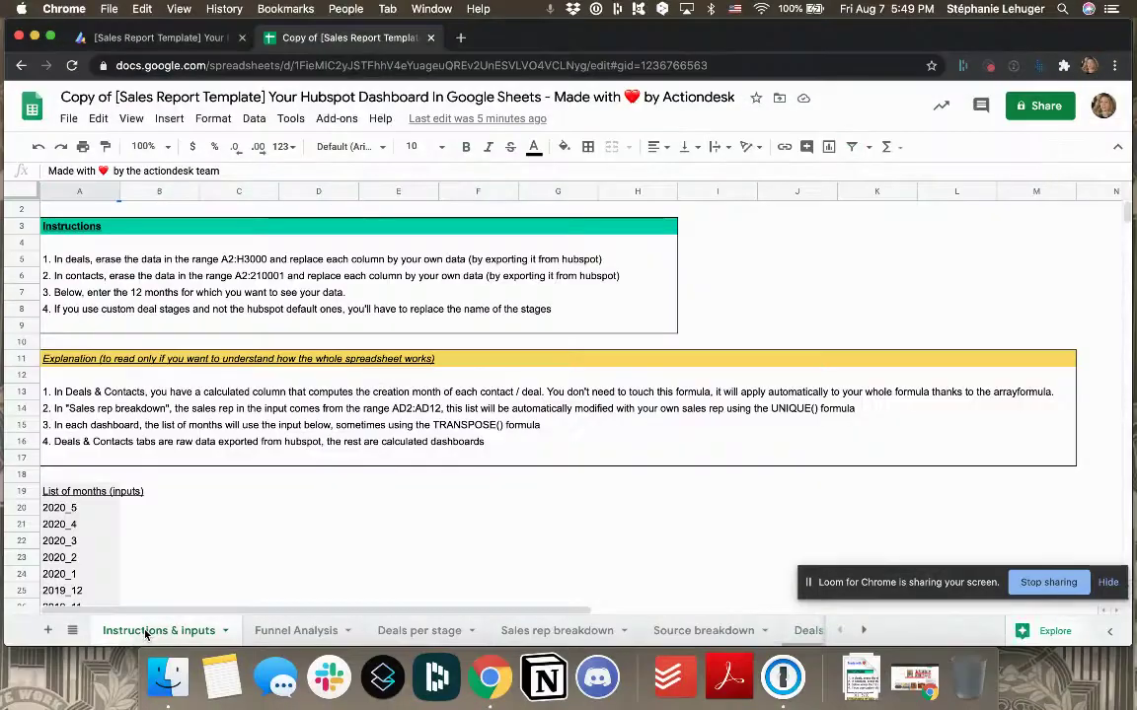
click(400, 631)
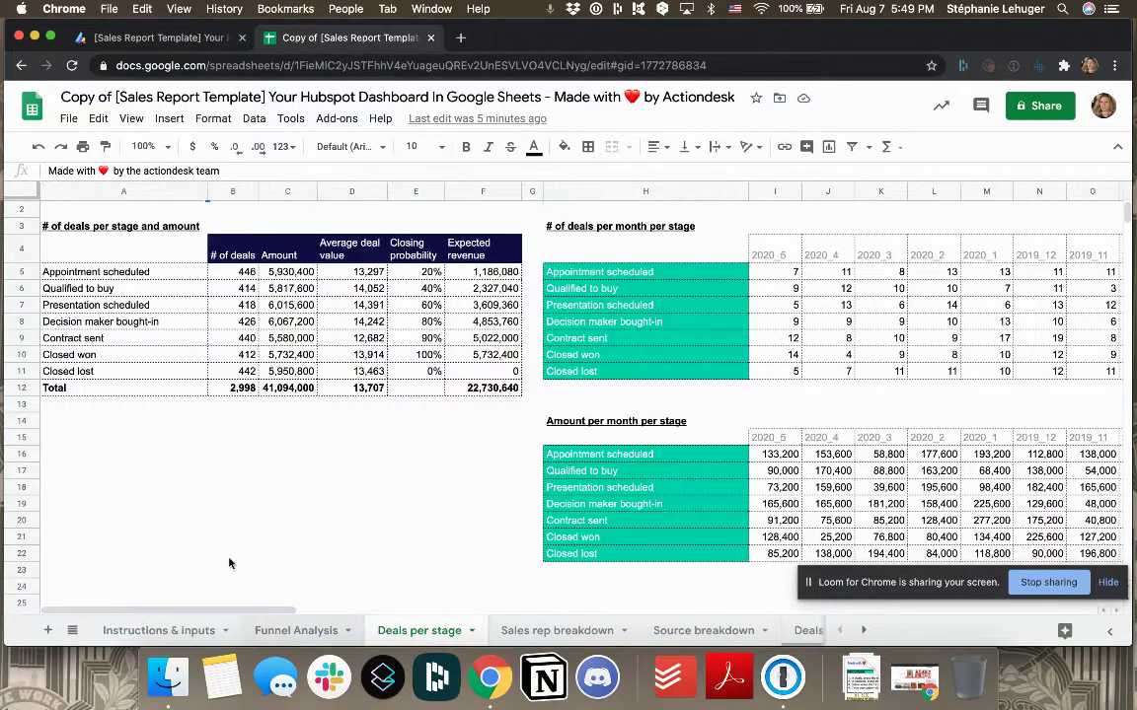
click(136, 274)
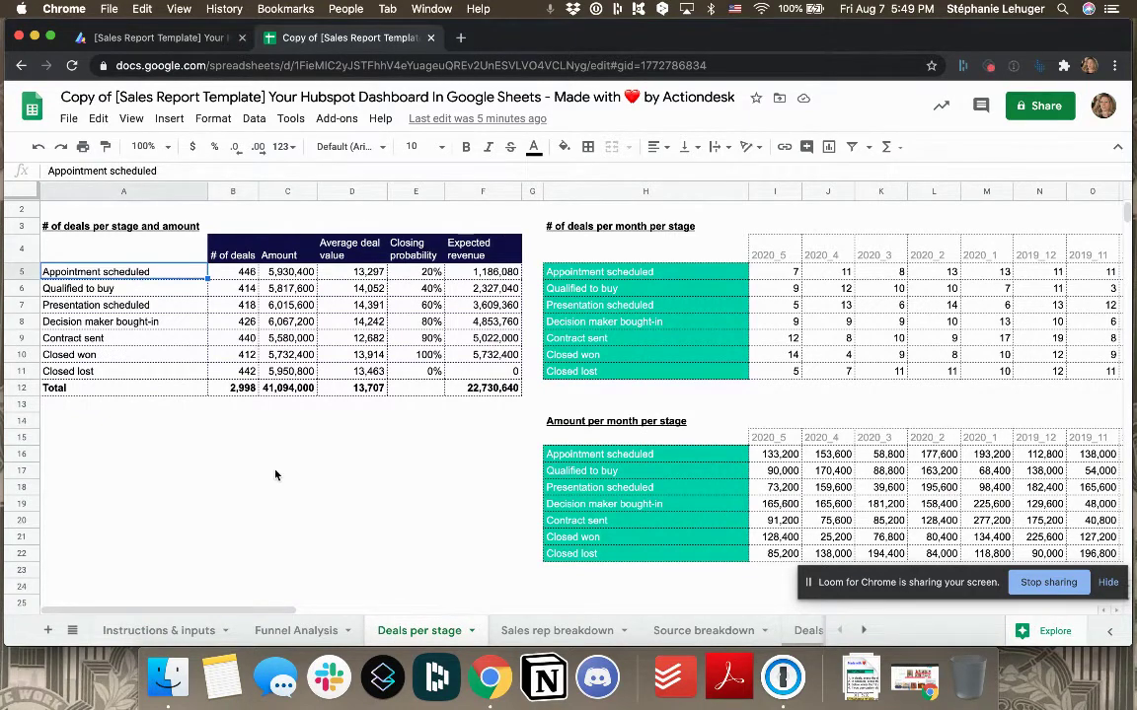
click(118, 632)
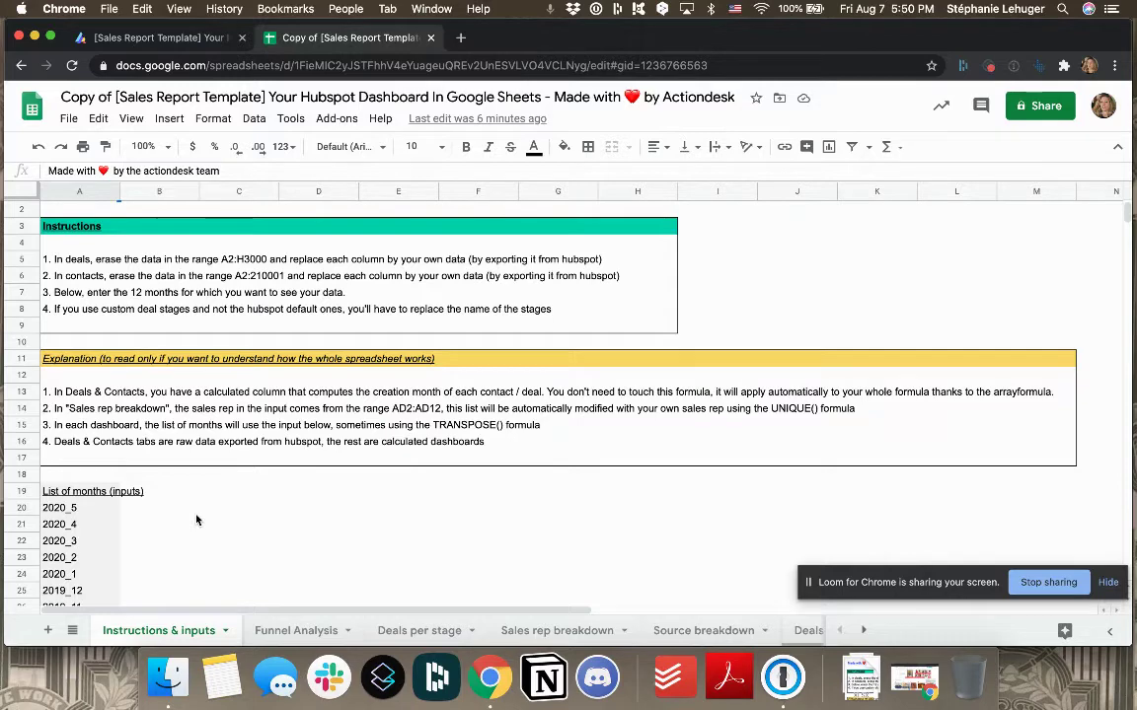
Switch to the Actiondesk blog article and examine its list of six marketing and sales questions for HubSpot users.
click(153, 39)
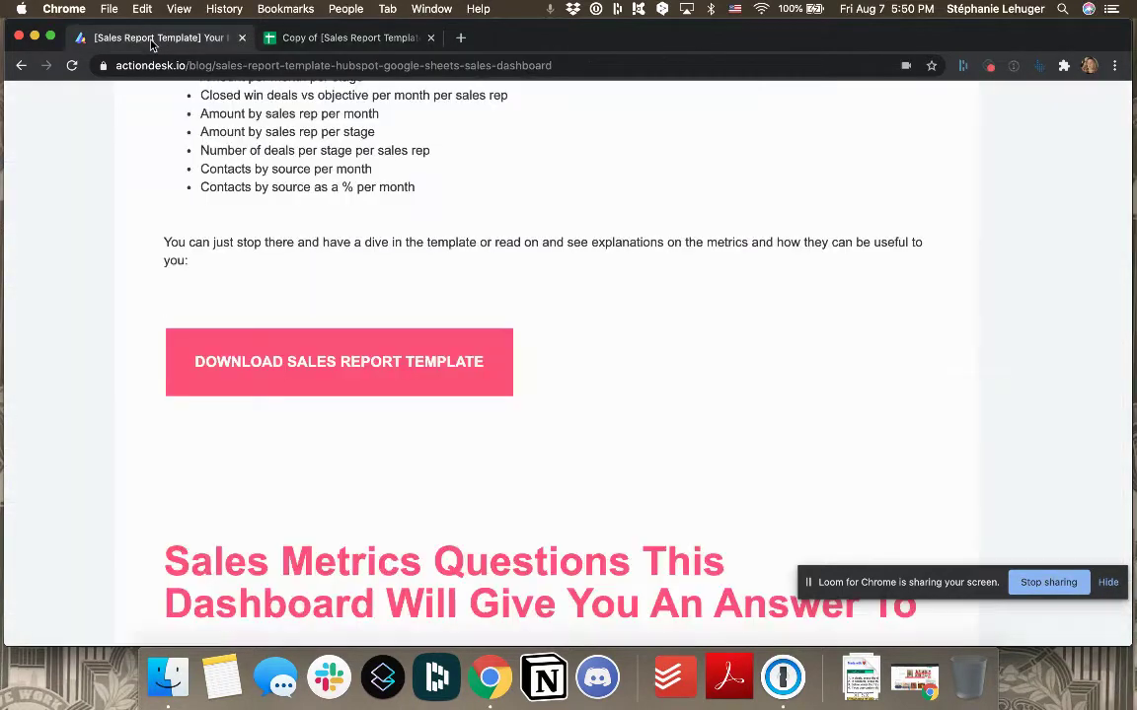
scroll(169, 230, up, 5)
scroll(170, 231, up, 10)
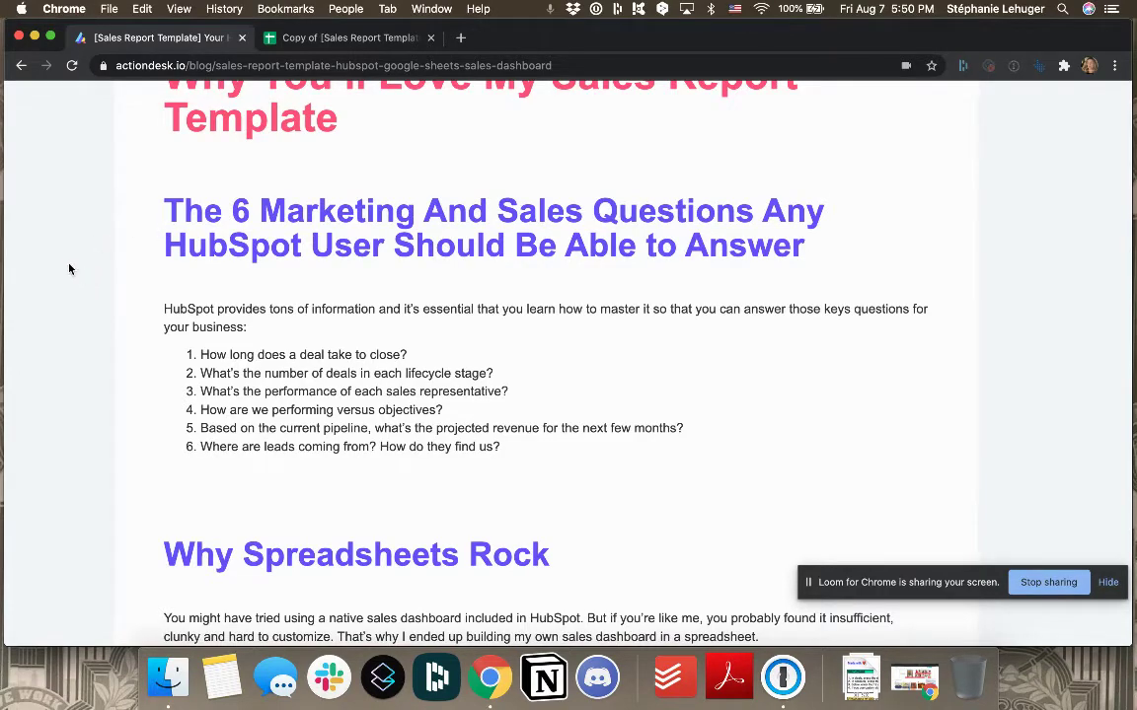
scroll(64, 266, up, 5)
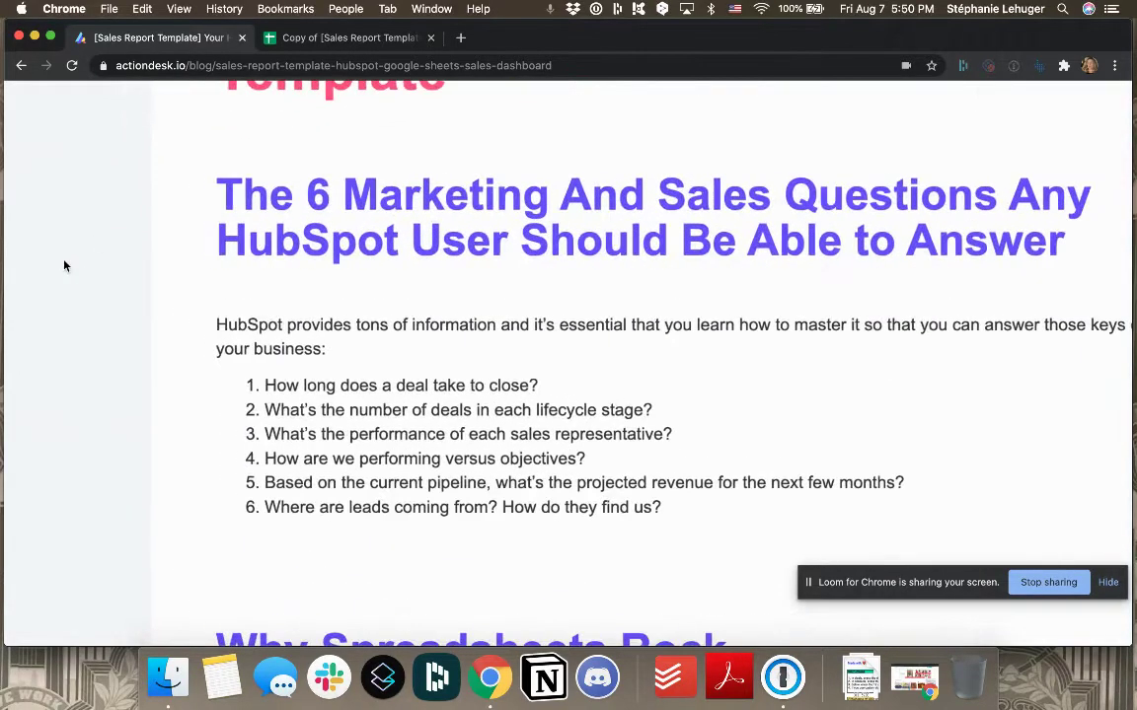
Read the article's six questions in full, then examine the Funnel analysis section with its metrics and the questions it answers.
scroll(64, 265, right, 3)
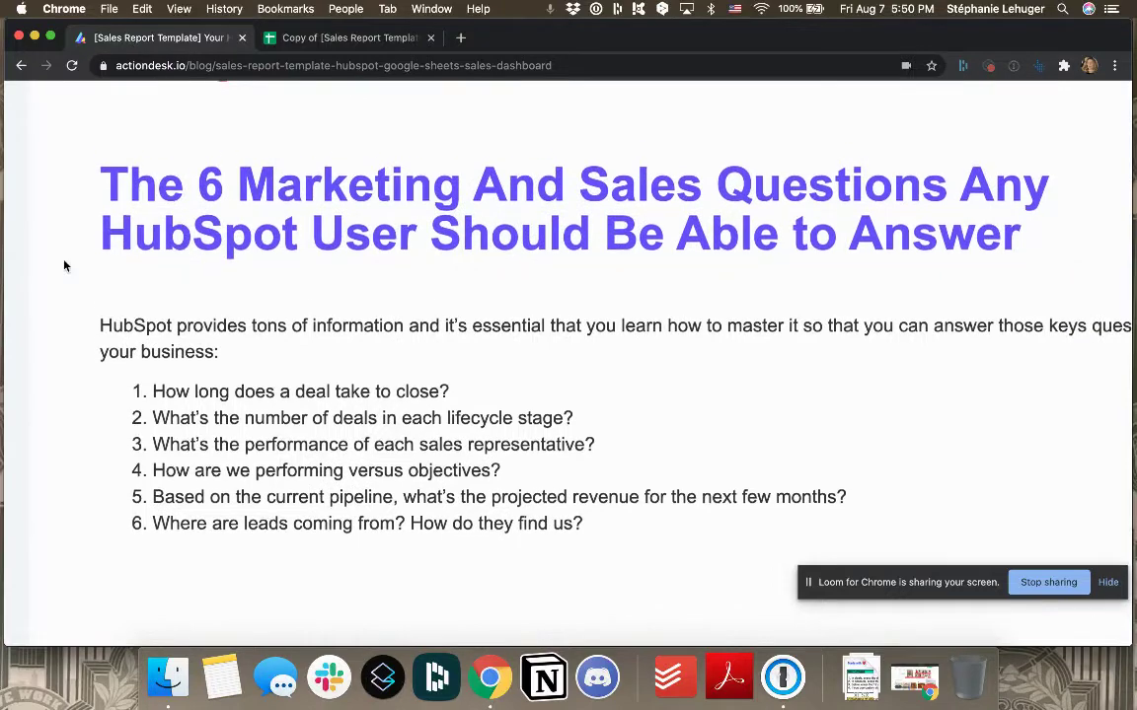
scroll(64, 265, right, 2)
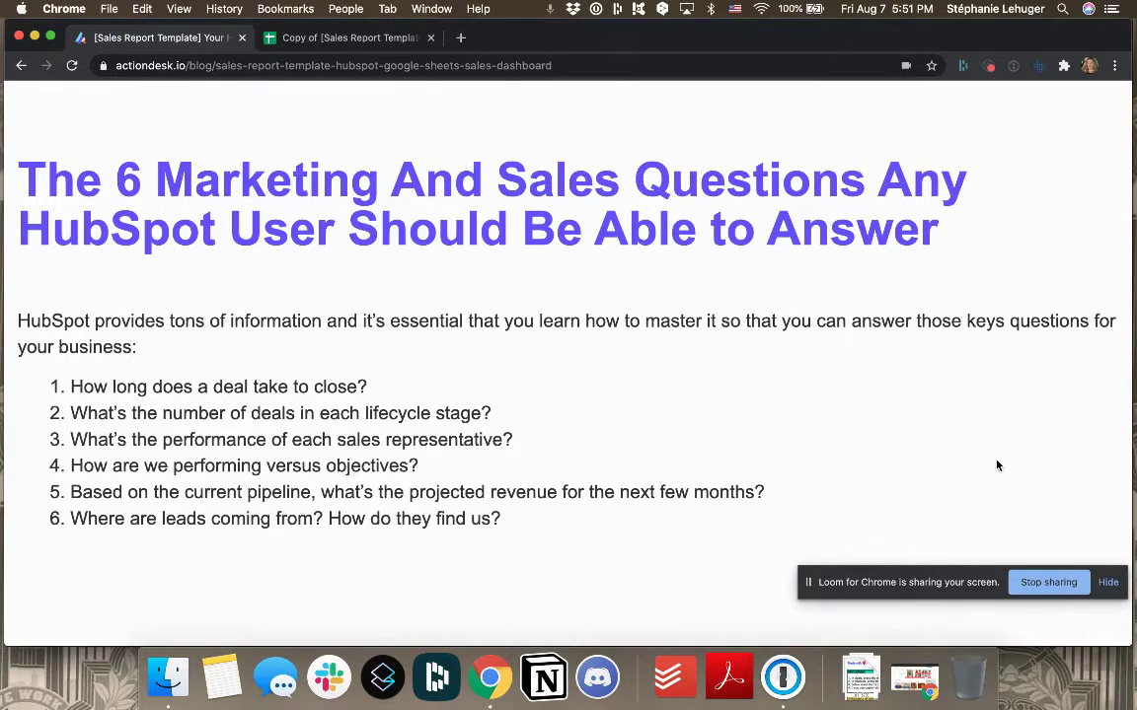
scroll(1045, 386, down, 3)
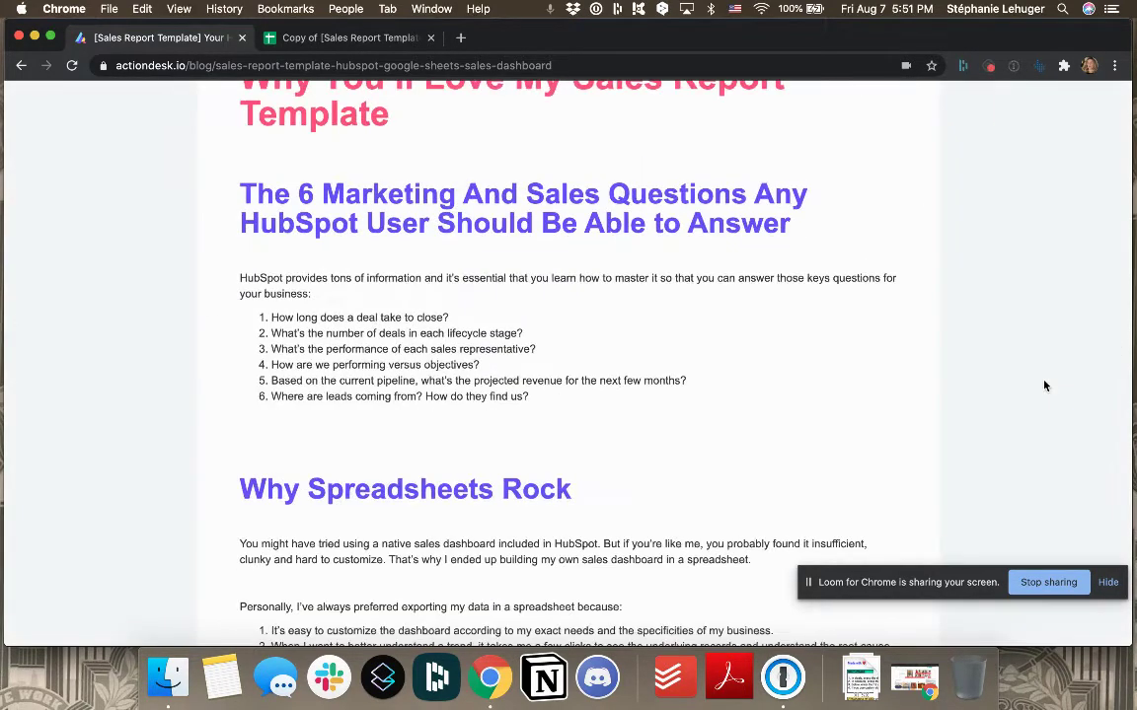
scroll(1045, 386, down, 5)
scroll(1045, 385, down, 10)
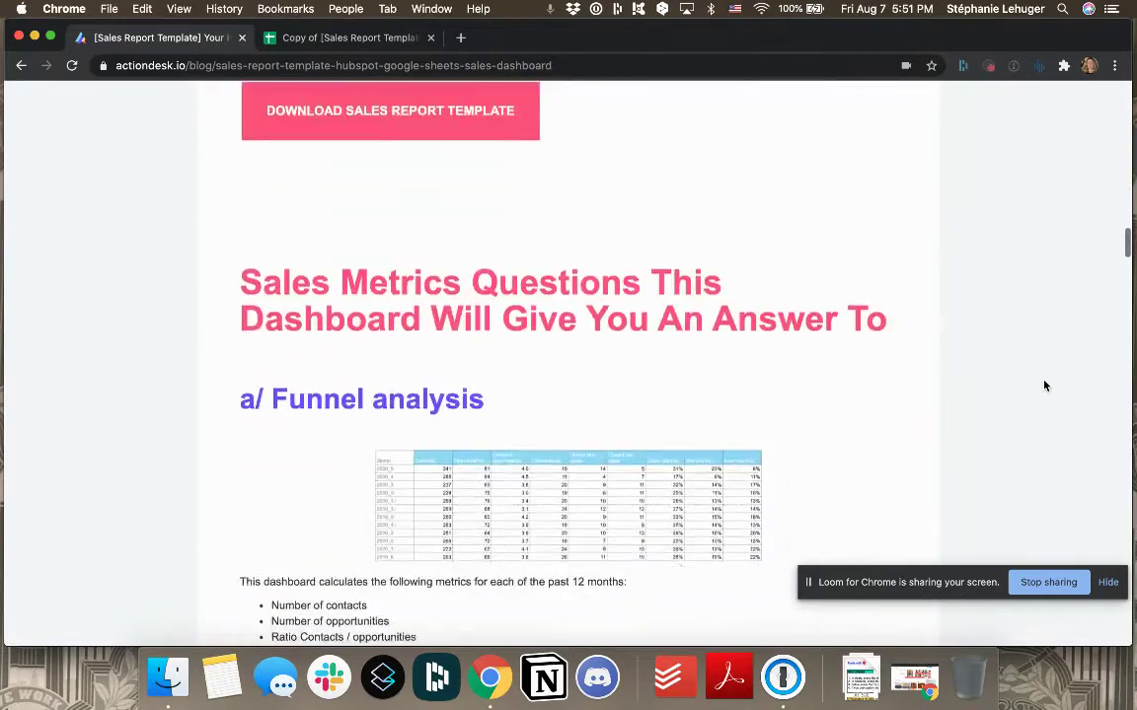
scroll(1045, 386, up, 1)
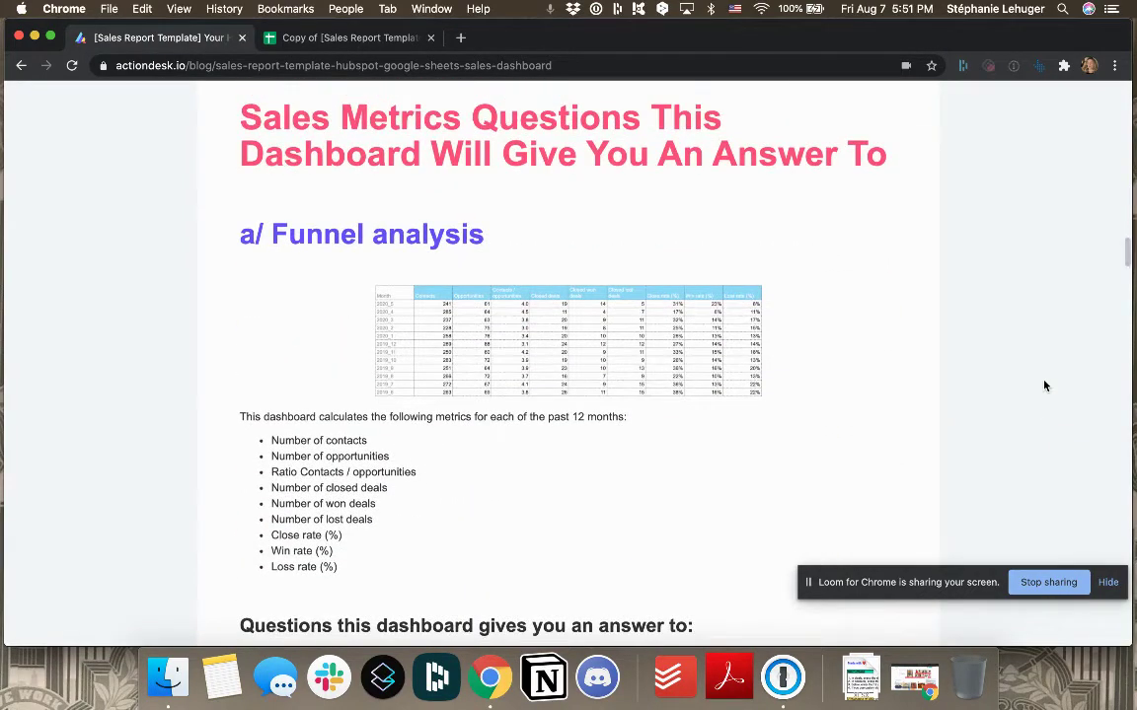
scroll(1045, 386, down, 1)
scroll(1045, 385, down, 10)
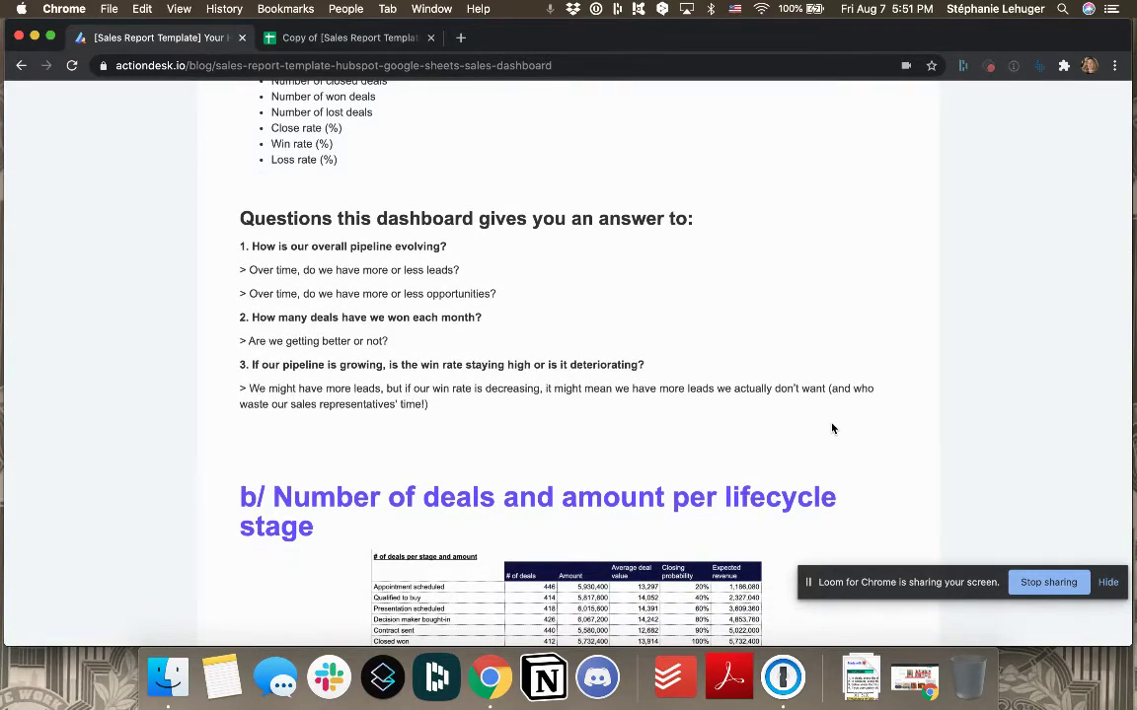
Skim the article from the deals per lifecycle stage section through to the Share section, and return to the contacts by source percentage table.
scroll(831, 428, up, 4)
scroll(832, 428, down, 5)
scroll(832, 429, down, 20)
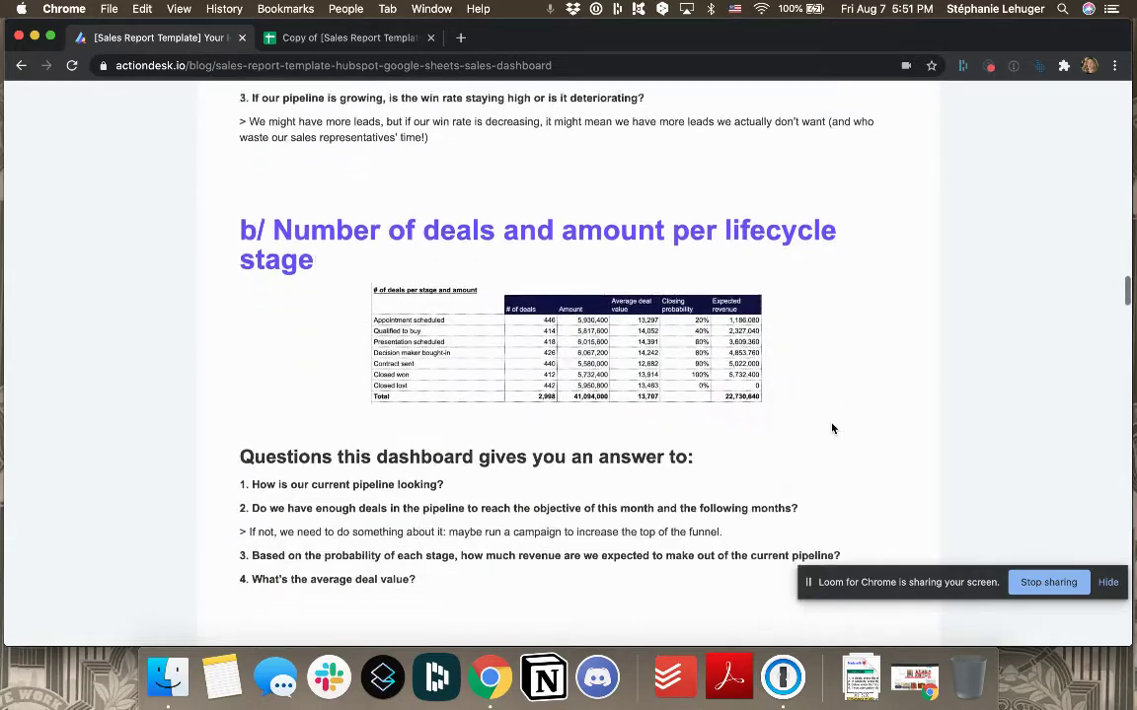
scroll(832, 428, down, 20)
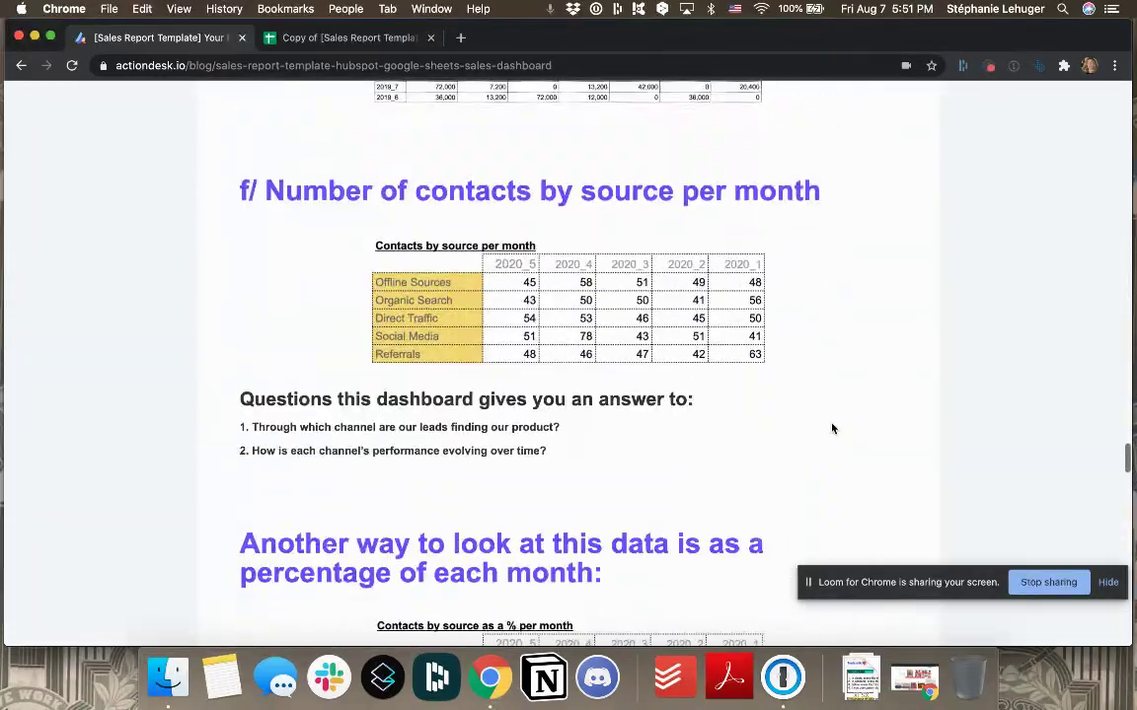
scroll(832, 428, down, 9)
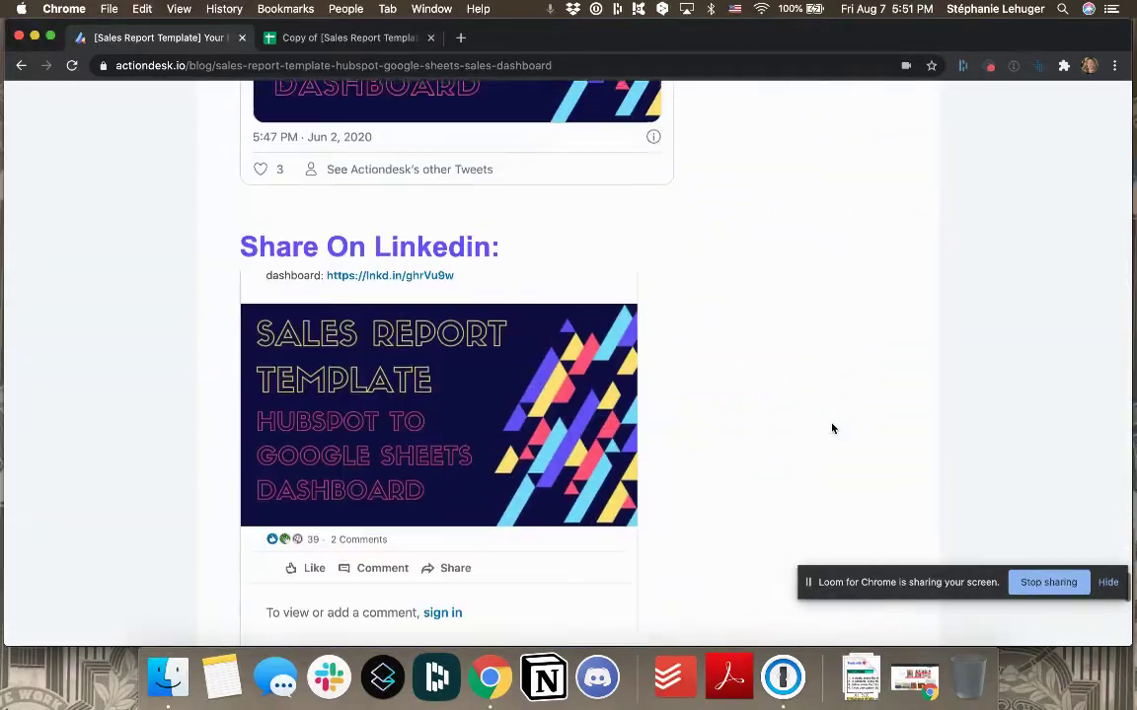
scroll(832, 428, up, 11)
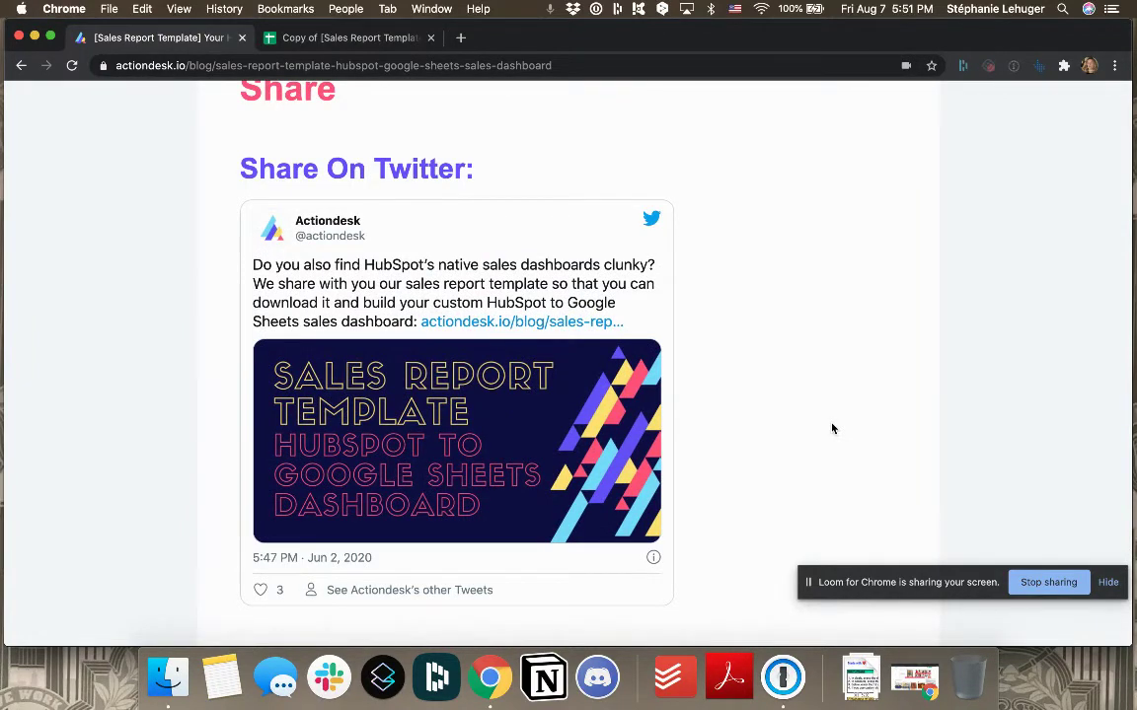
scroll(832, 428, up, 15)
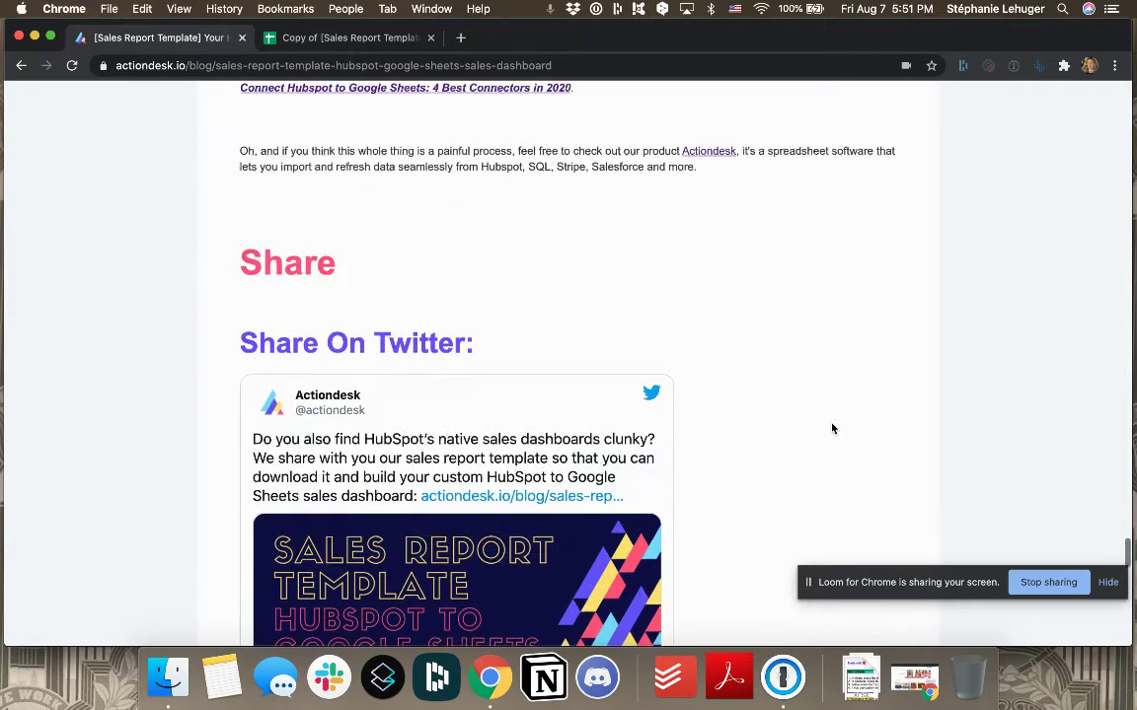
scroll(832, 428, up, 10)
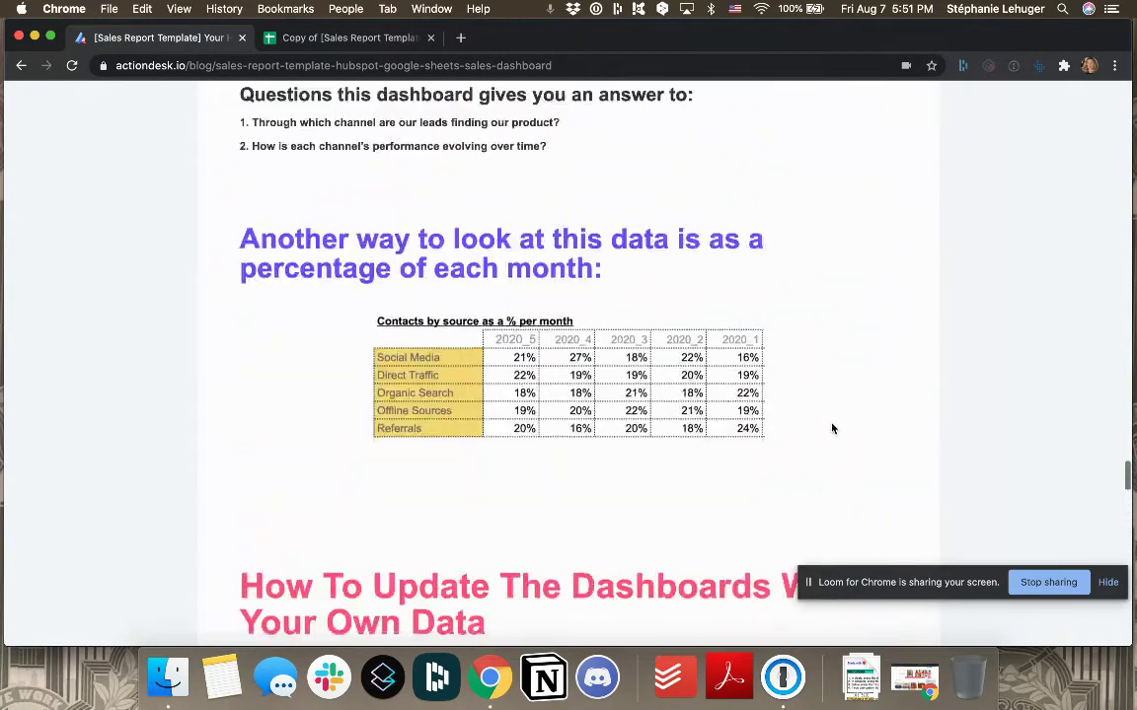